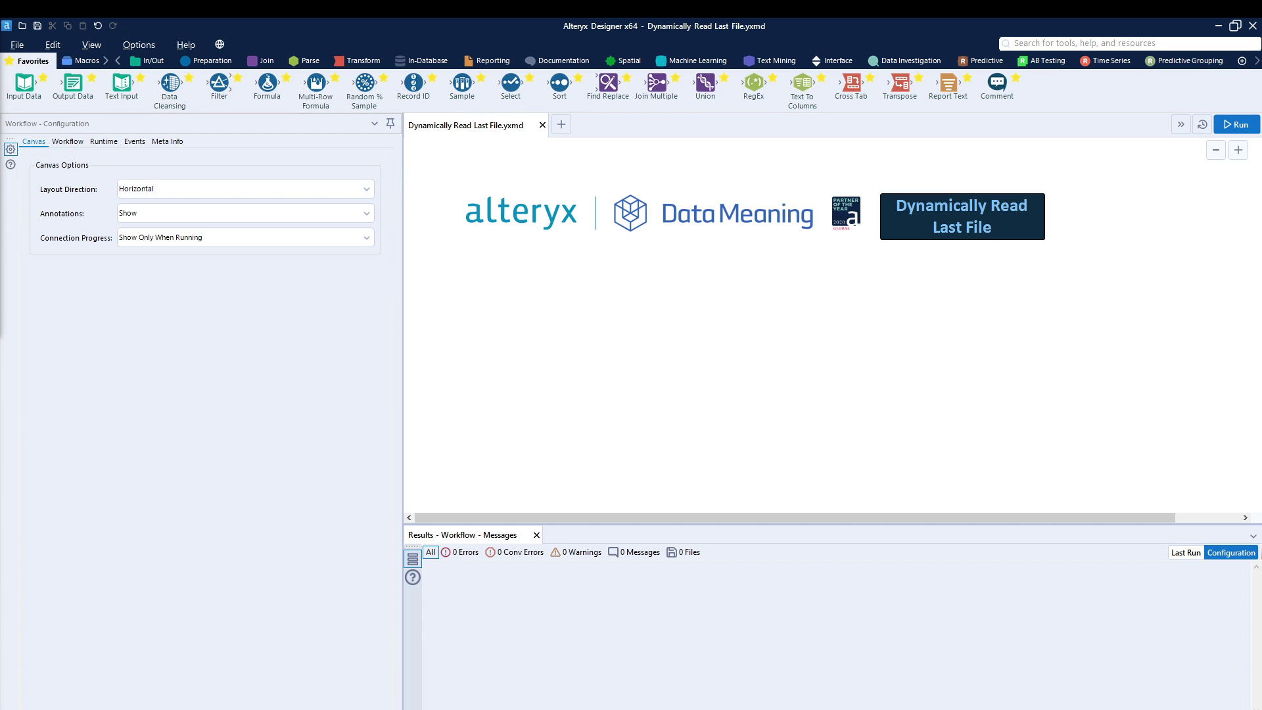
Step: Add a Directory input with the pasted Read Last File folder path and run the workflow
drag(0, 365, 555, 165)
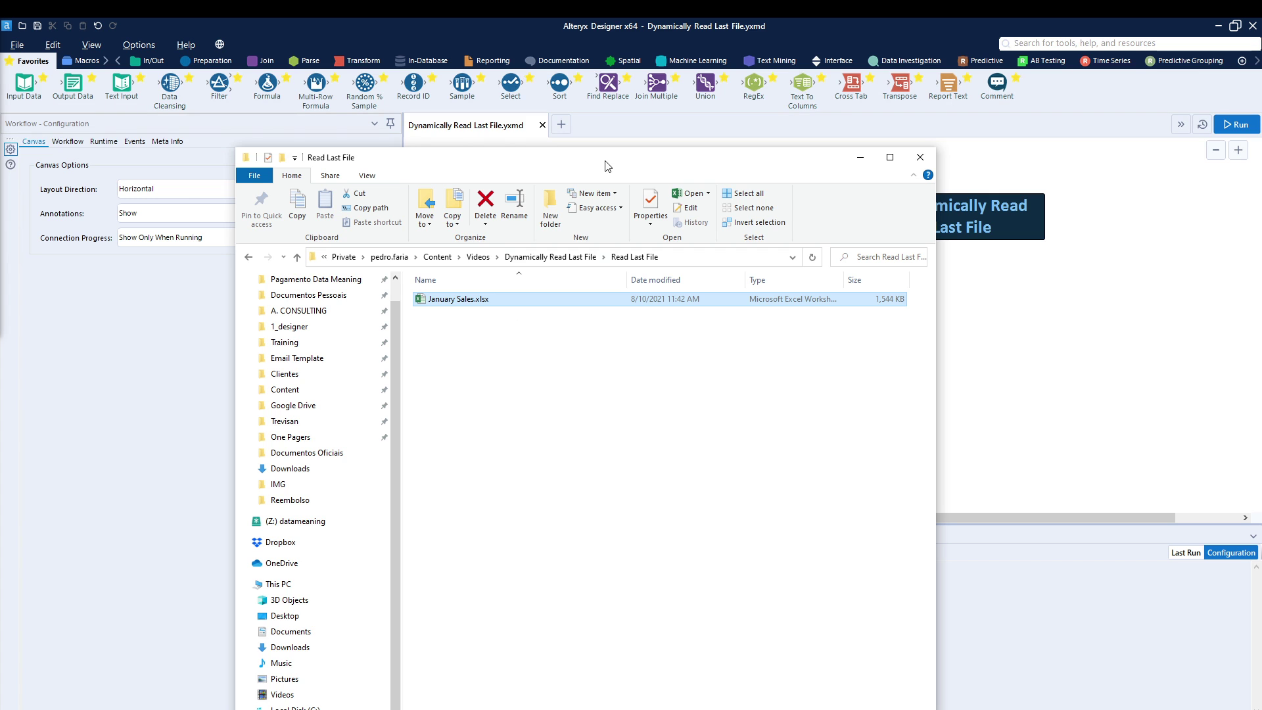
drag(605, 162, 0, 237)
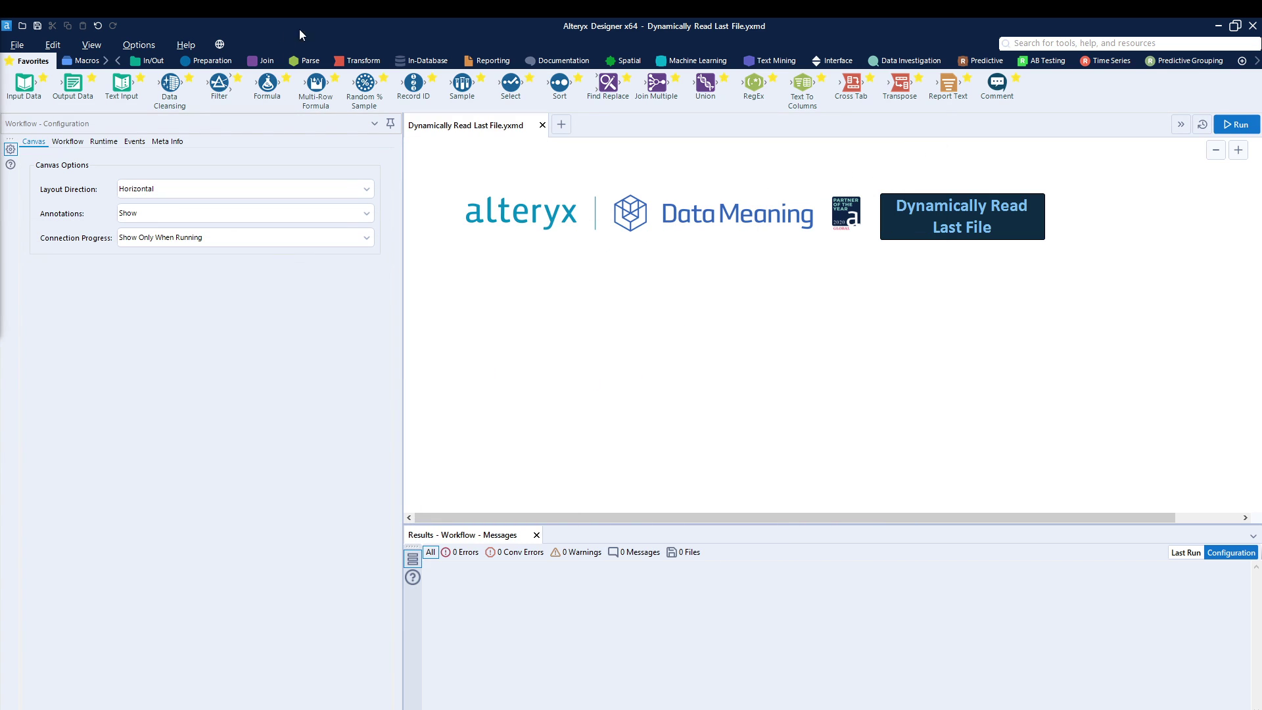
click(146, 60)
drag(121, 84, 521, 353)
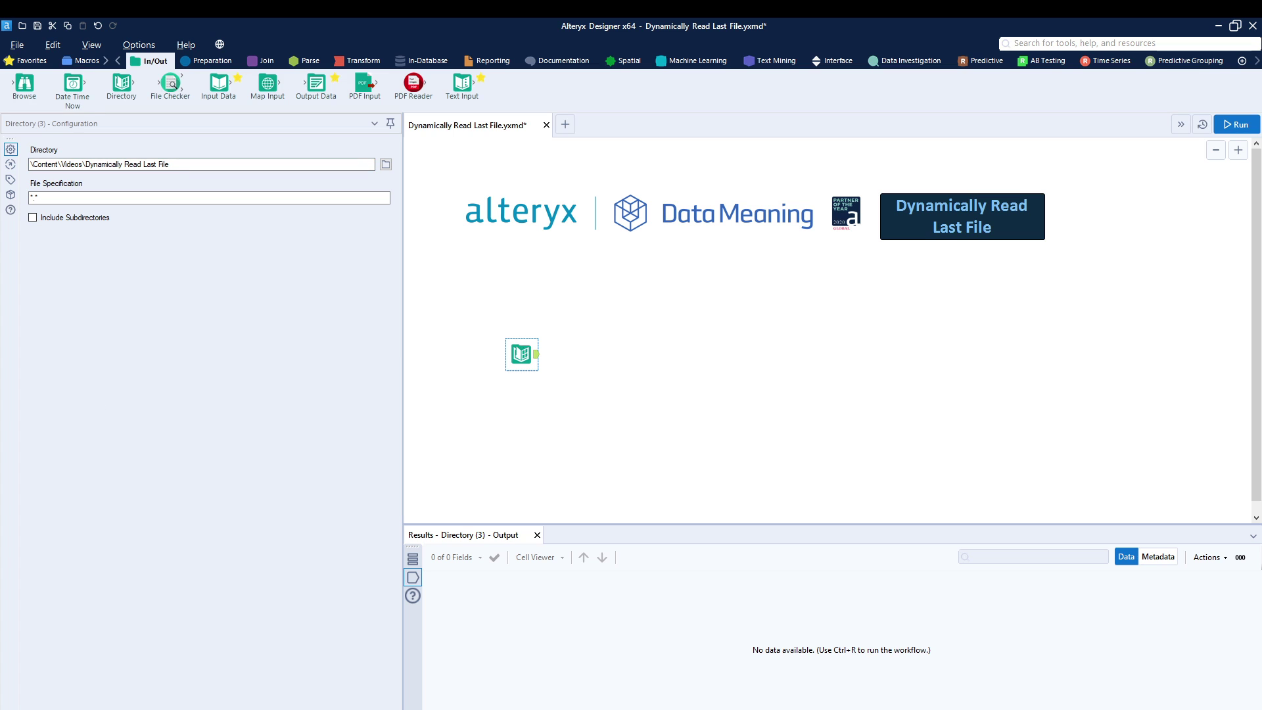
click(215, 163)
key(ctrl+a)
key(ctrl+v)
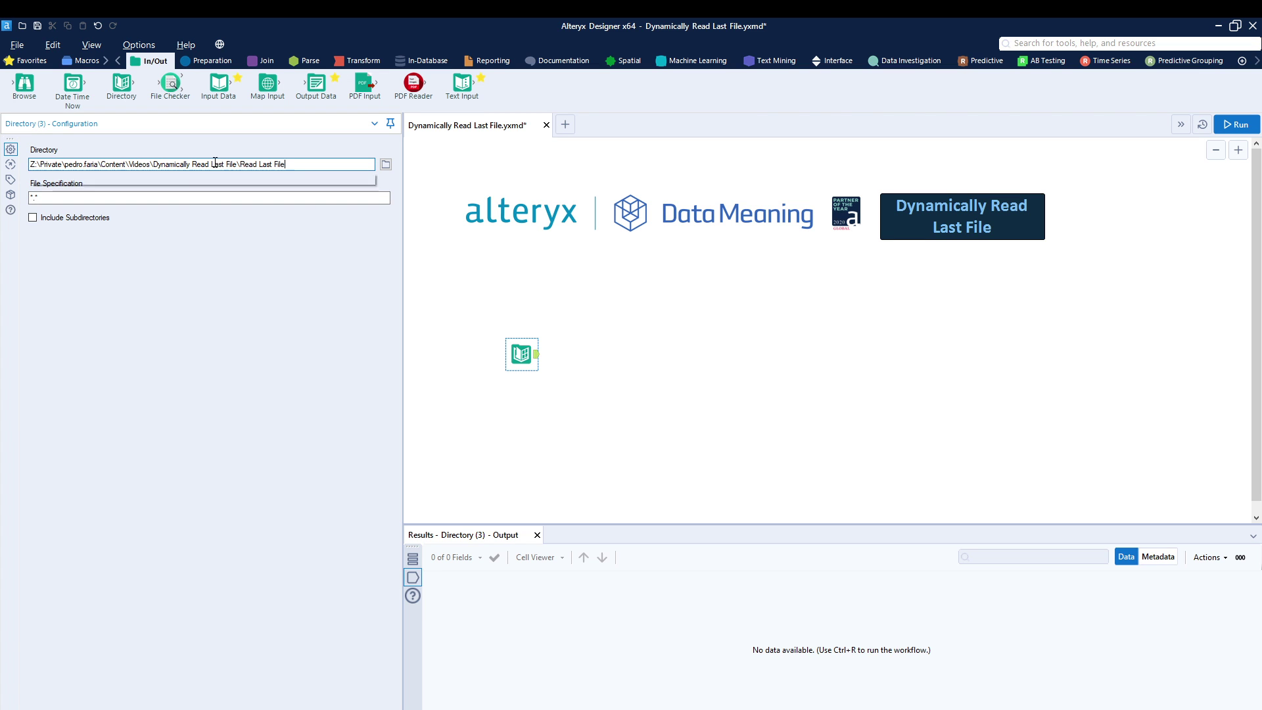
click(1239, 125)
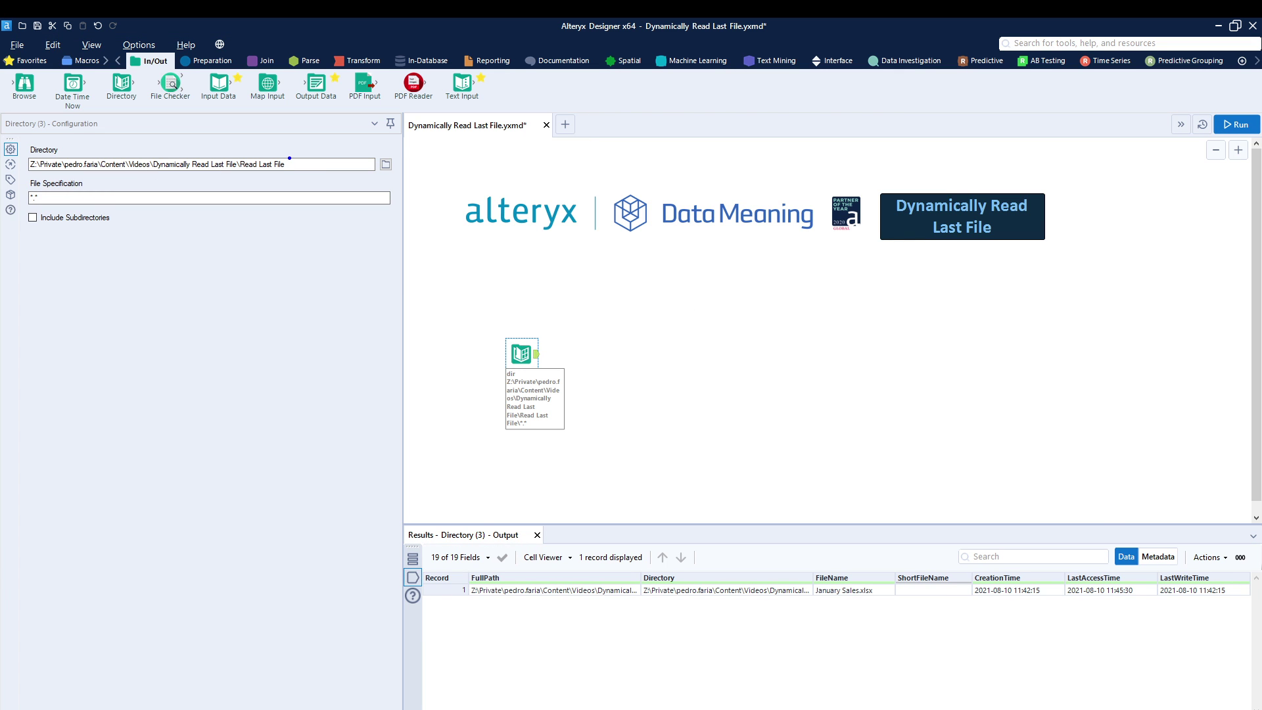
Step: Check the result listing January Sales.xlsx with 19 fields and move the folder window aside
drag(289, 158, 437, 132)
mouse_move(25, 208)
mouse_down()
mouse_move(55, 209)
mouse_move(99, 173)
mouse_move(36, 168)
mouse_move(17, 216)
mouse_up()
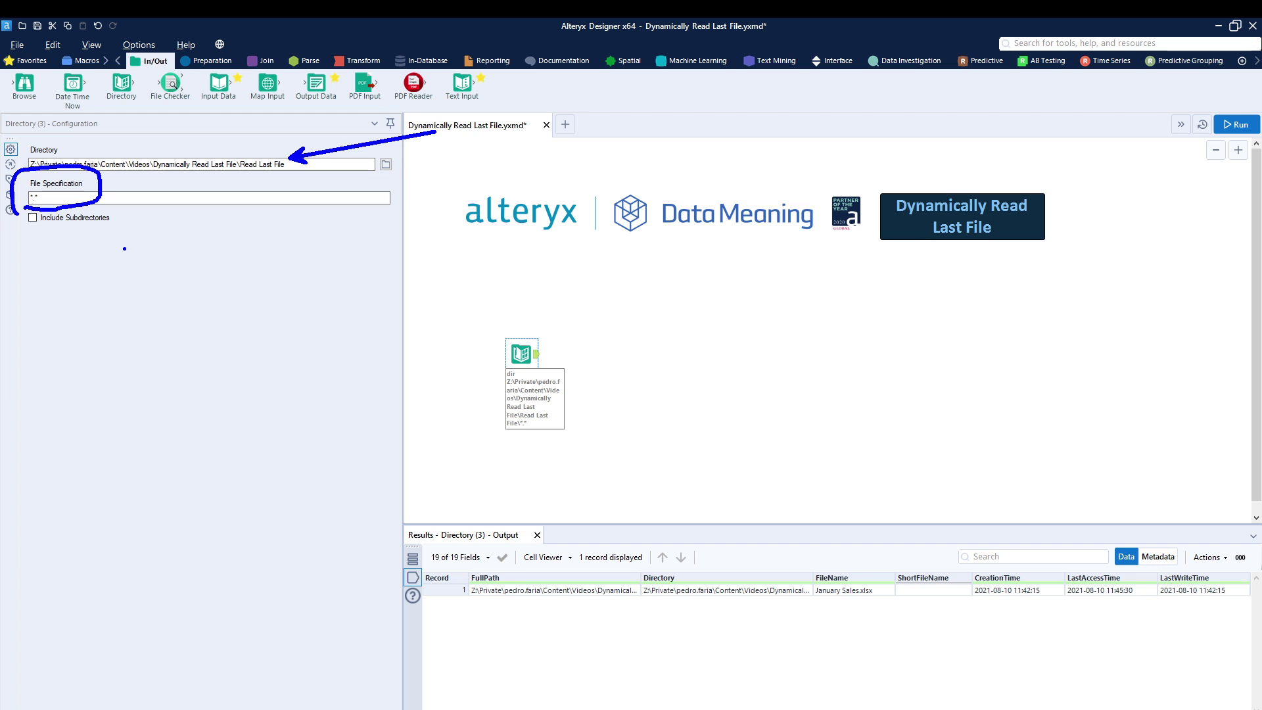
key(Escape)
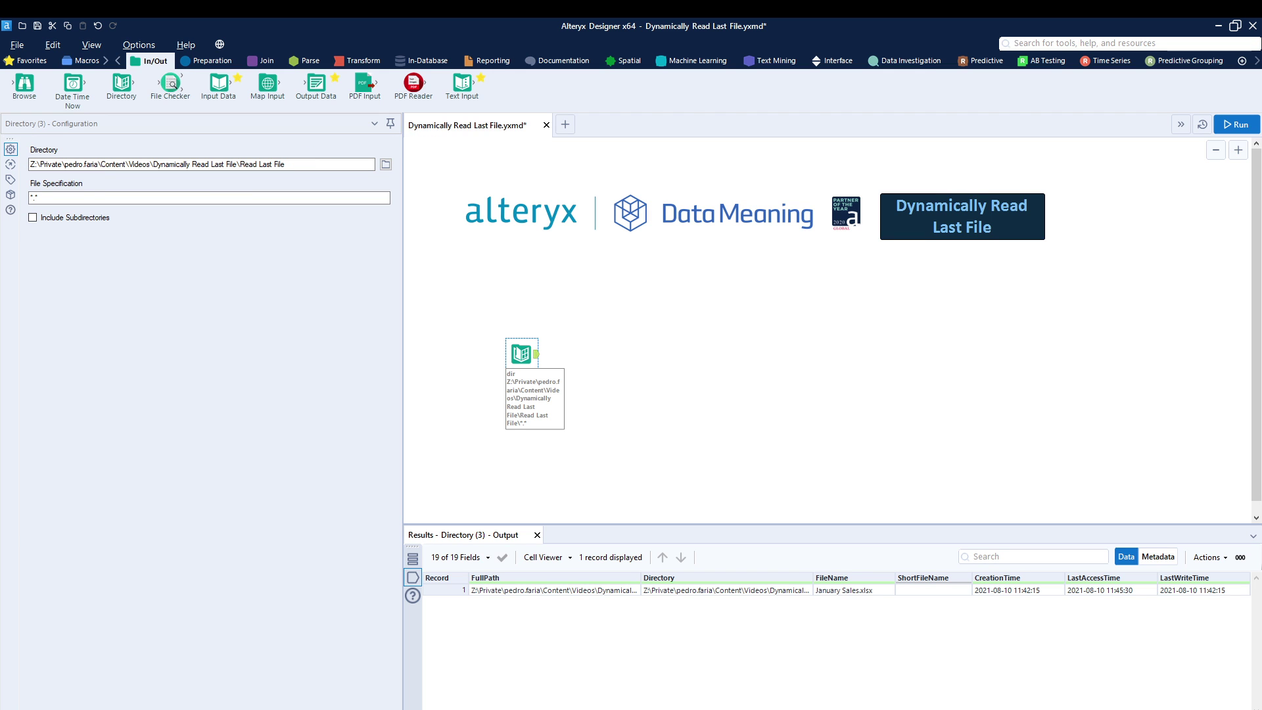
key(alt+Tab)
drag(273, 301, 992, 143)
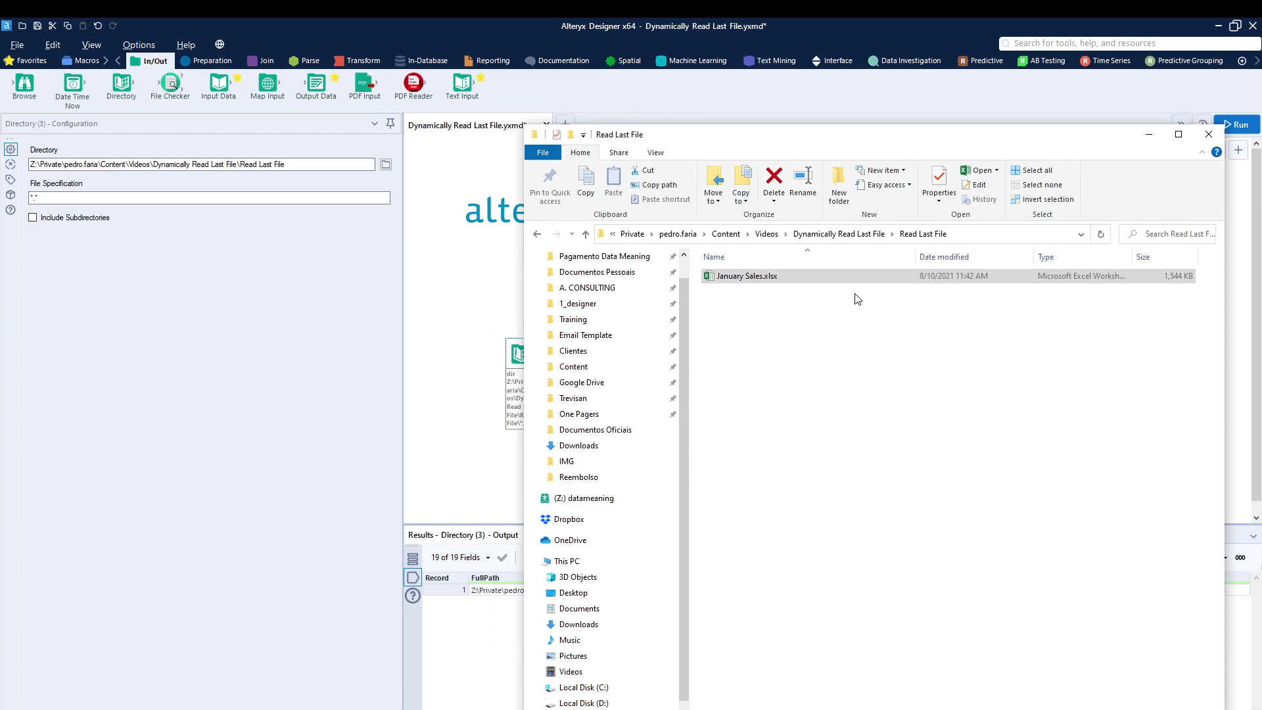
drag(881, 134, 468, 220)
key(alt+Tab)
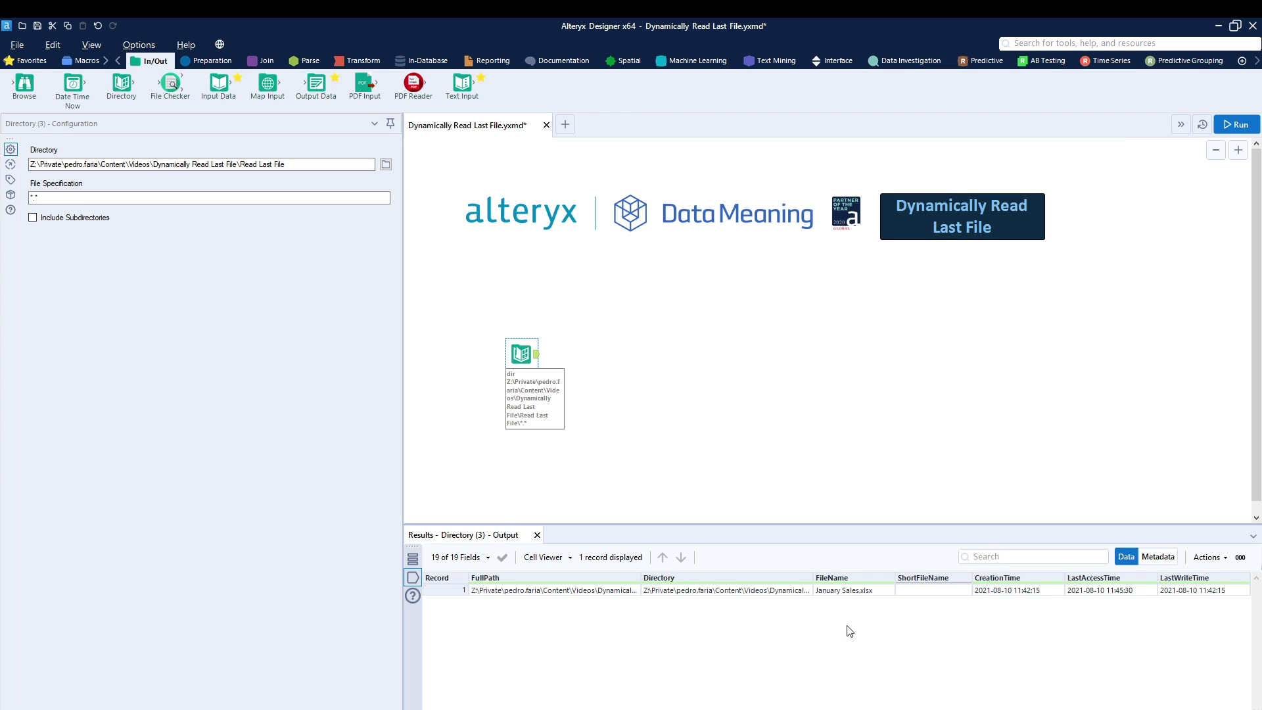
Step: Review the CreationTime and LastWriteTime columns for January Sales.xlsx, then show the Macros tool palette
mouse_move(827, 605)
mouse_down()
mouse_move(876, 603)
mouse_move(889, 563)
mouse_move(785, 580)
mouse_move(801, 601)
mouse_up()
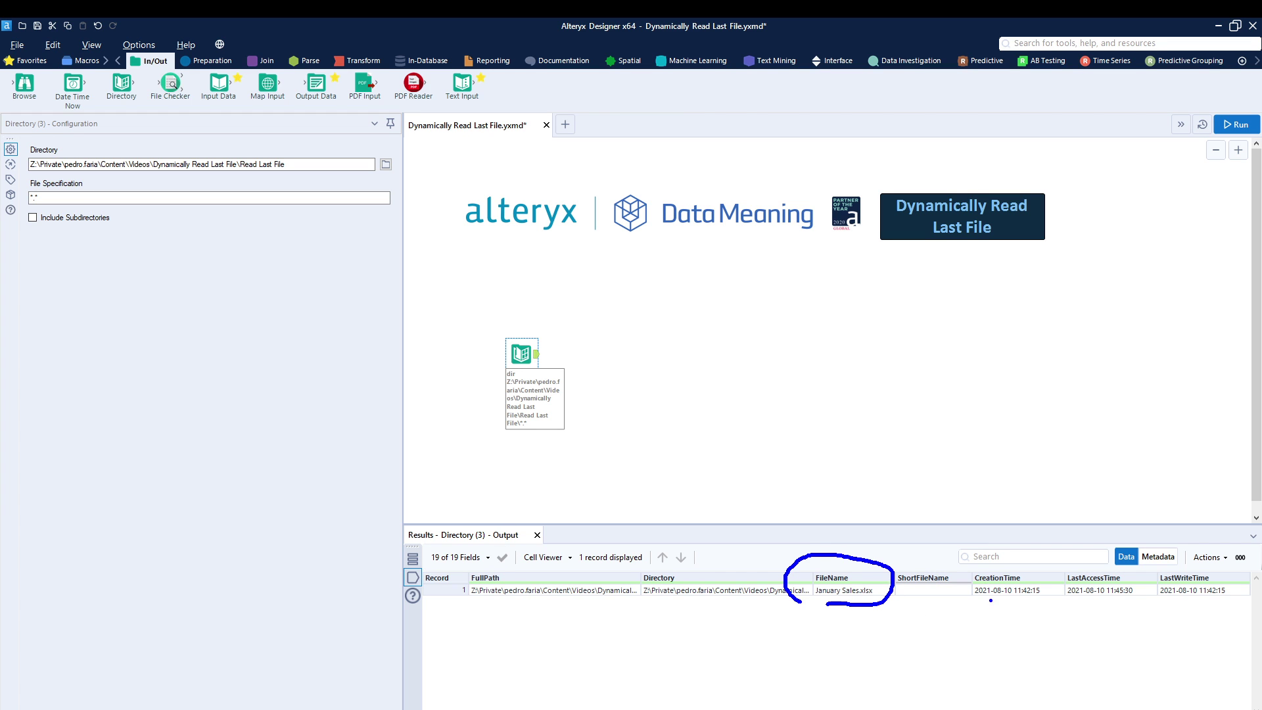
drag(969, 599, 1045, 598)
key(Escape)
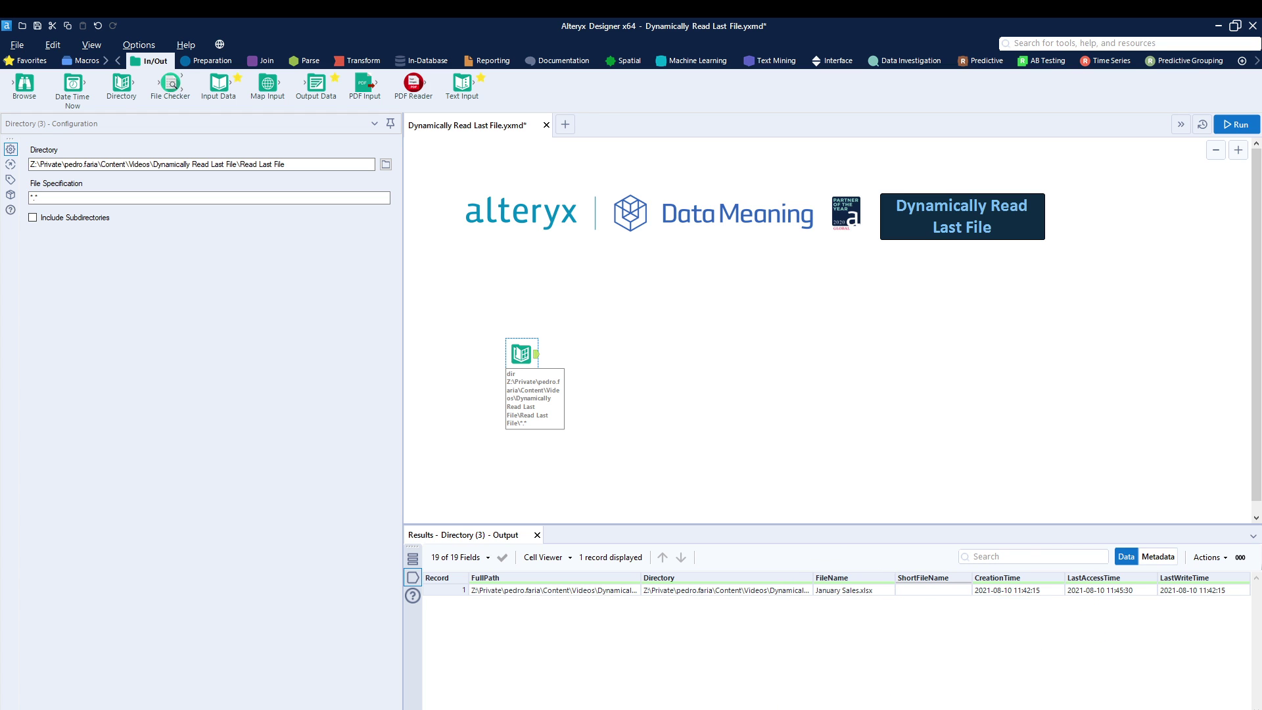
scroll(835, 590, right, 3)
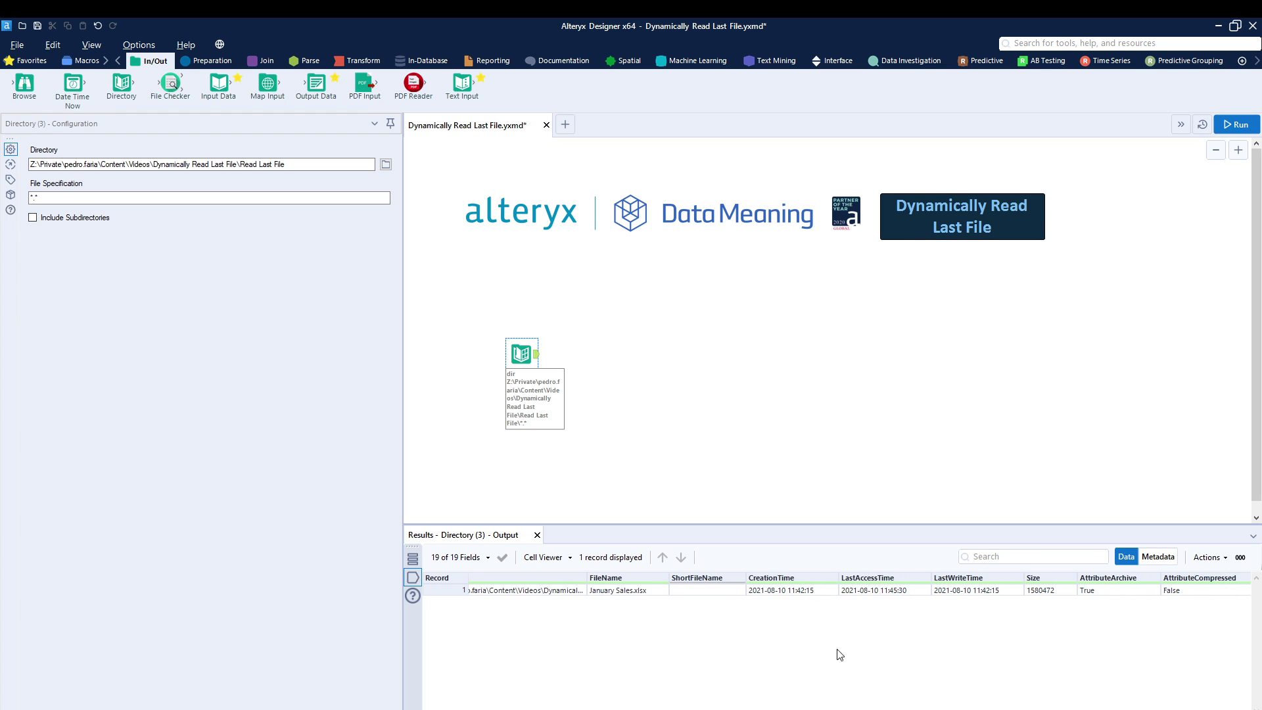
mouse_move(740, 584)
mouse_down()
mouse_move(843, 526)
mouse_move(972, 533)
mouse_move(1026, 582)
mouse_move(876, 634)
mouse_move(743, 620)
mouse_up()
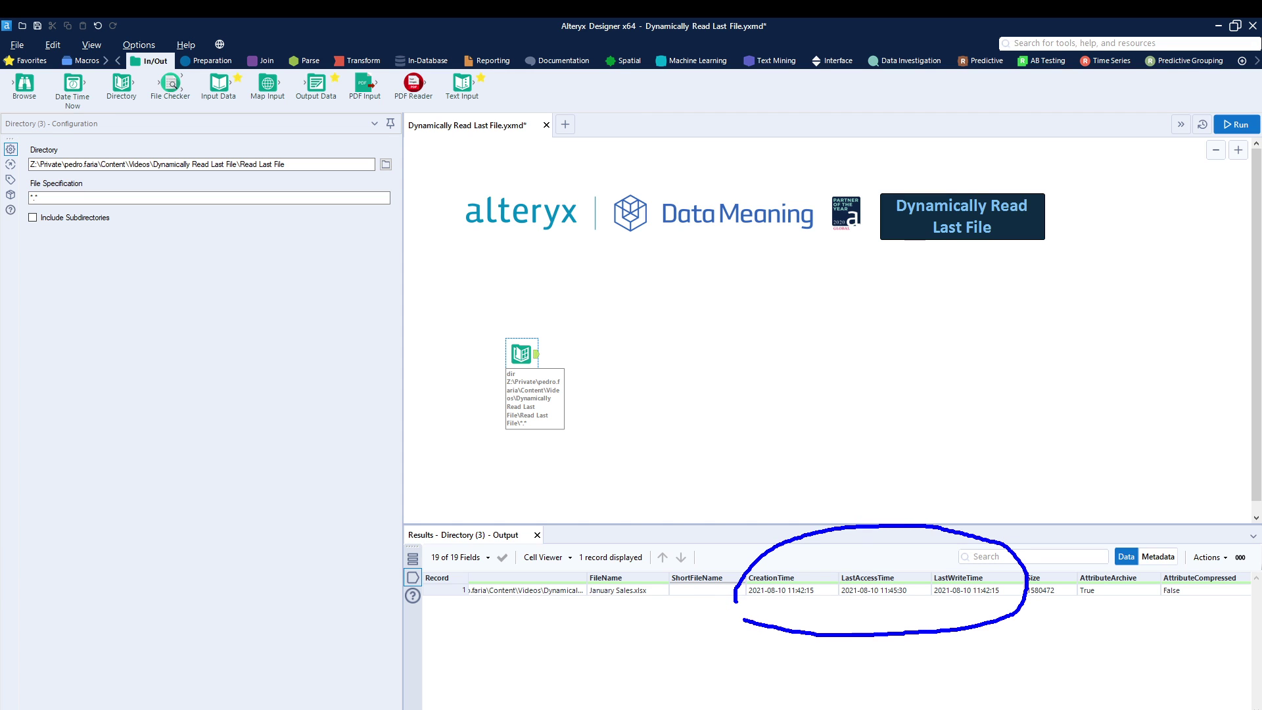
key(Escape)
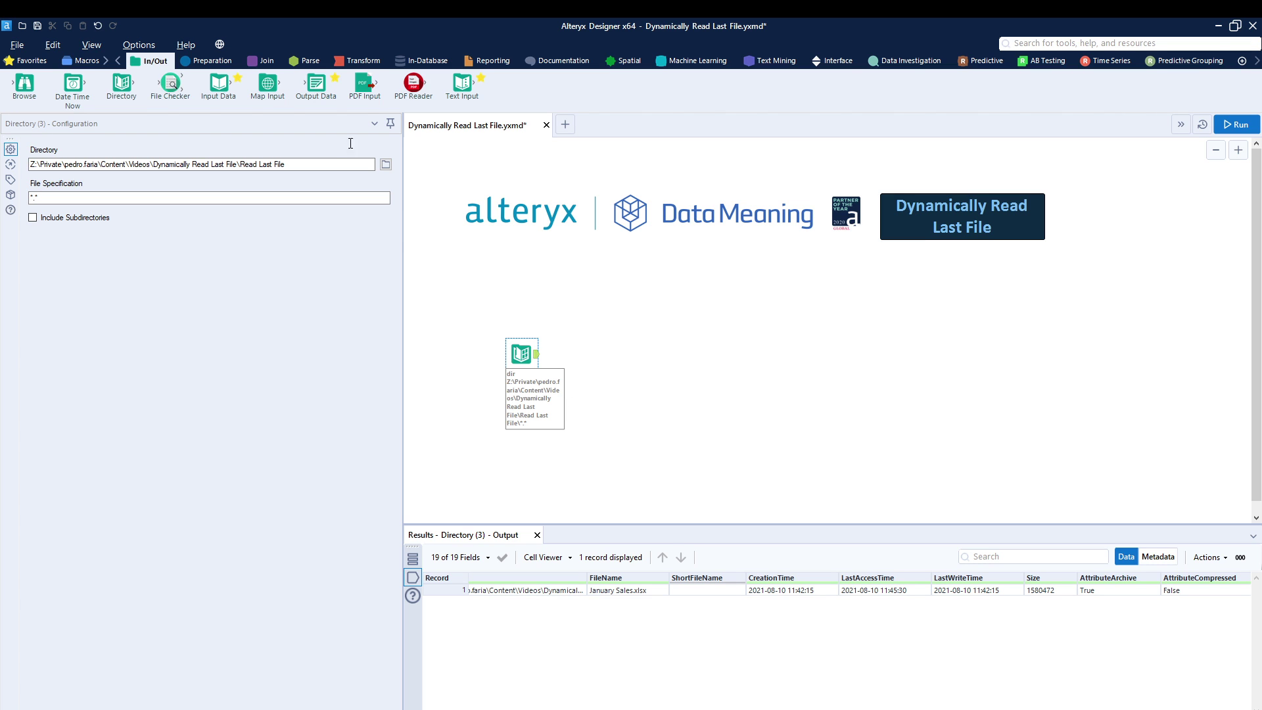
click(86, 61)
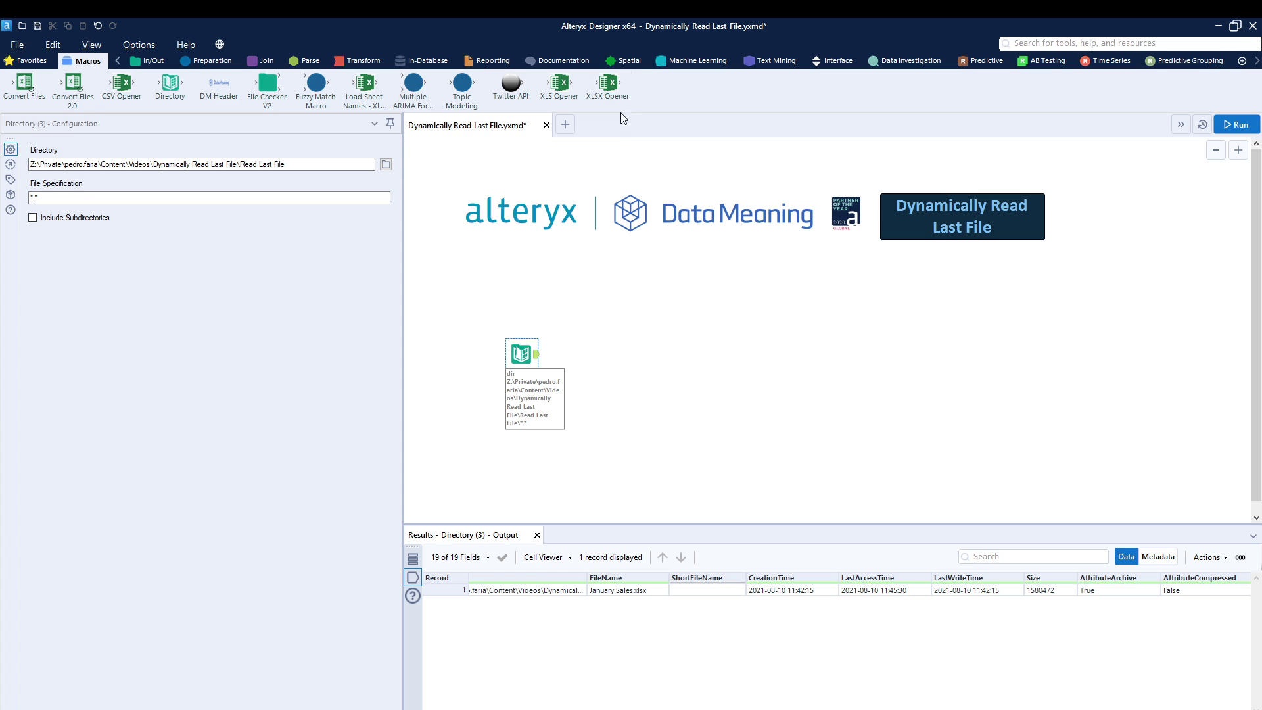
Step: Connect an XLSX Opener after the Directory tool with its Control Parameter set to FullPath
drag(607, 84, 626, 357)
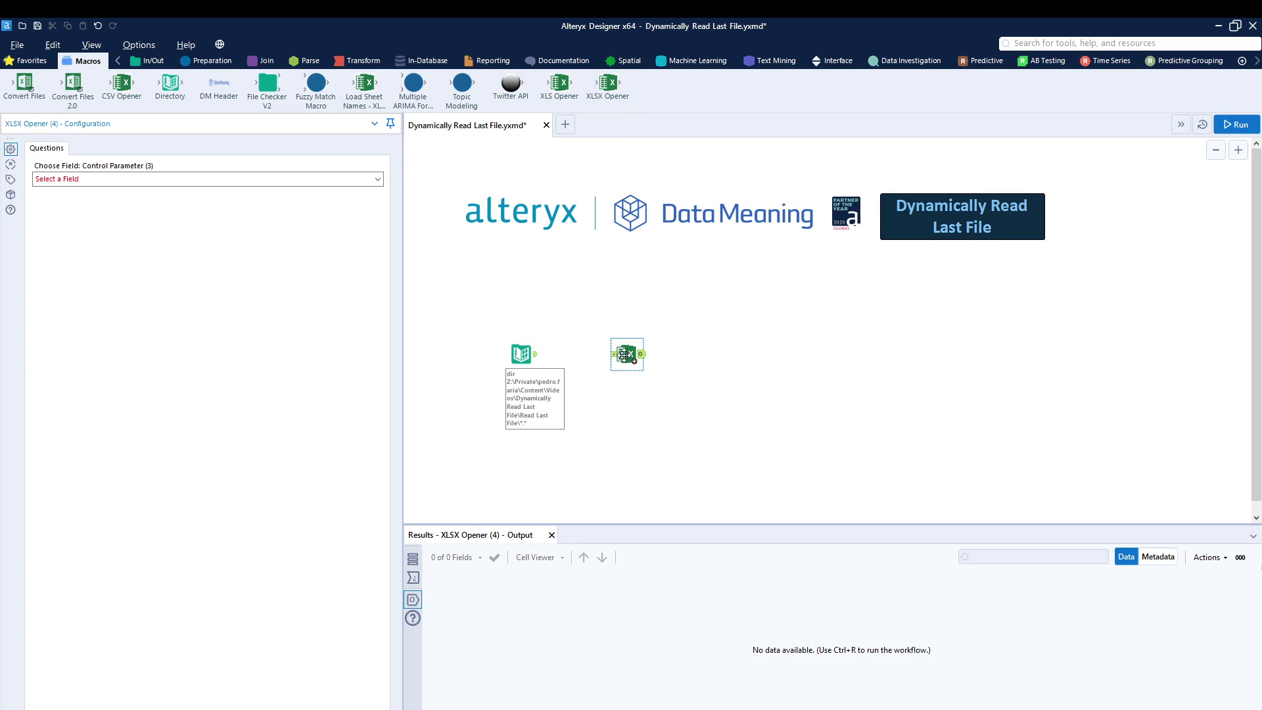
drag(535, 355, 615, 356)
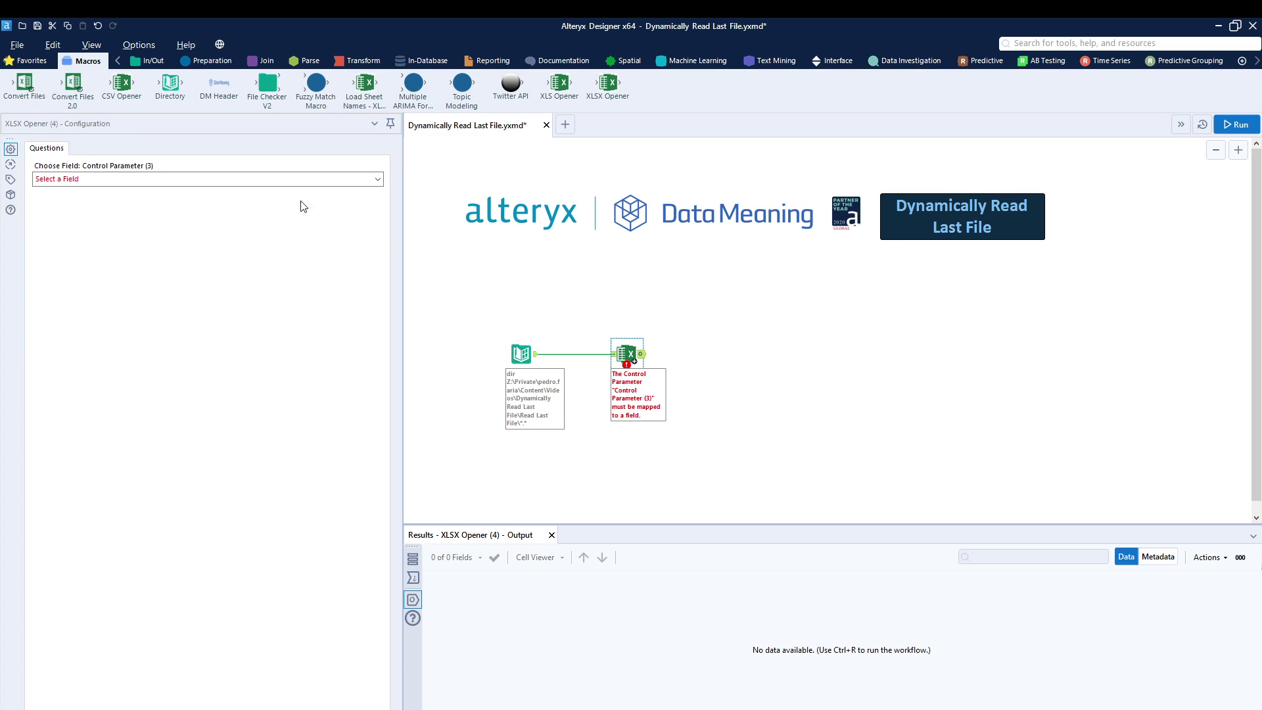
click(209, 180)
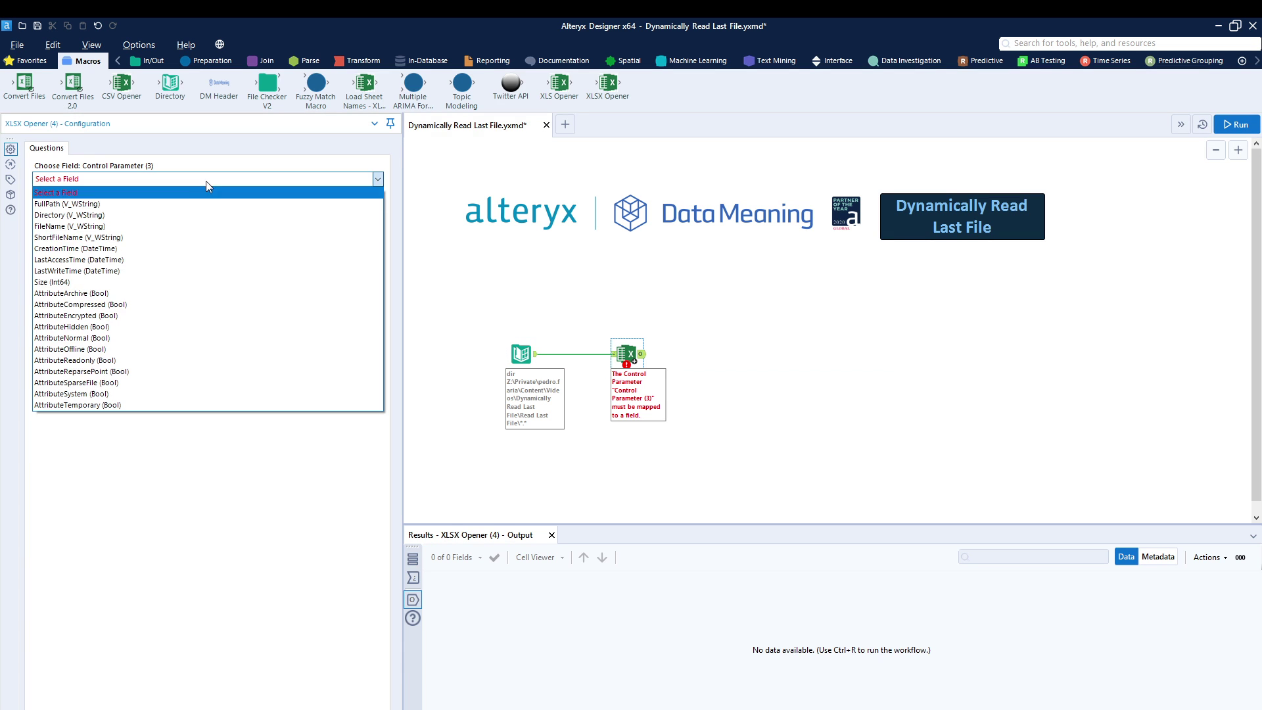
click(161, 205)
Step: Add a Browse after the XLSX Opener and run to load 33,412 January Sales records
click(142, 60)
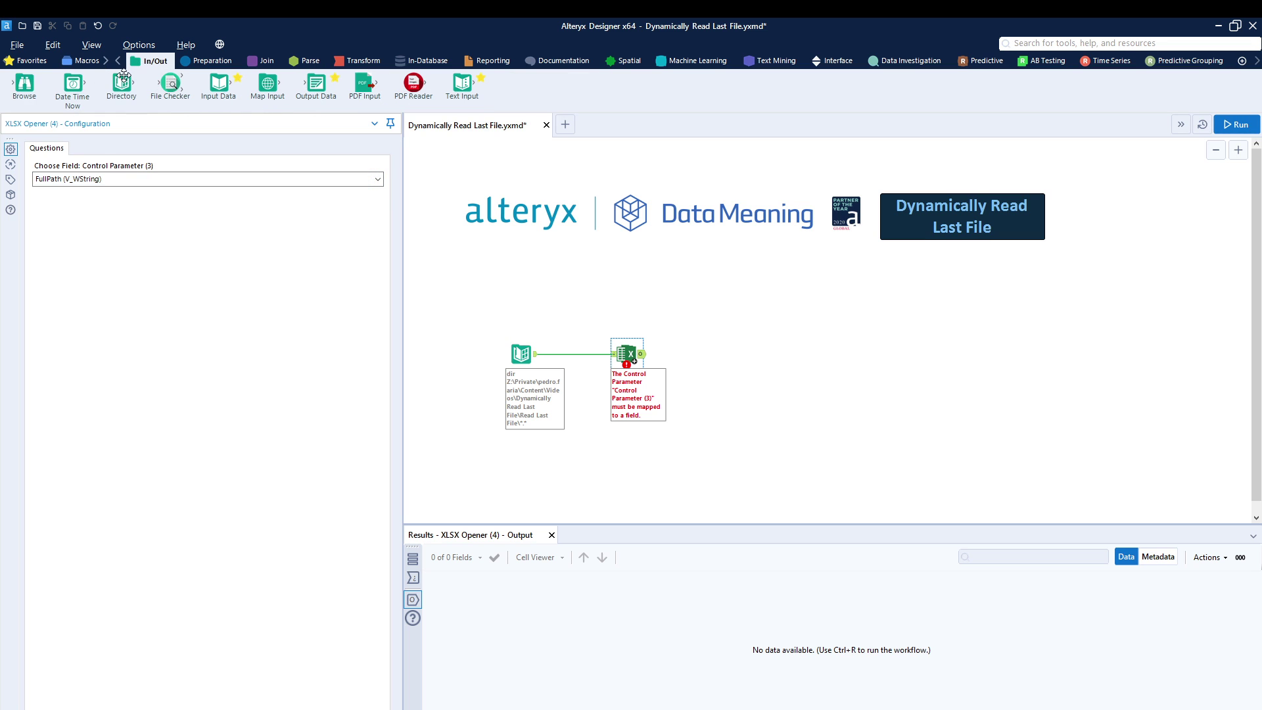
drag(24, 83, 692, 352)
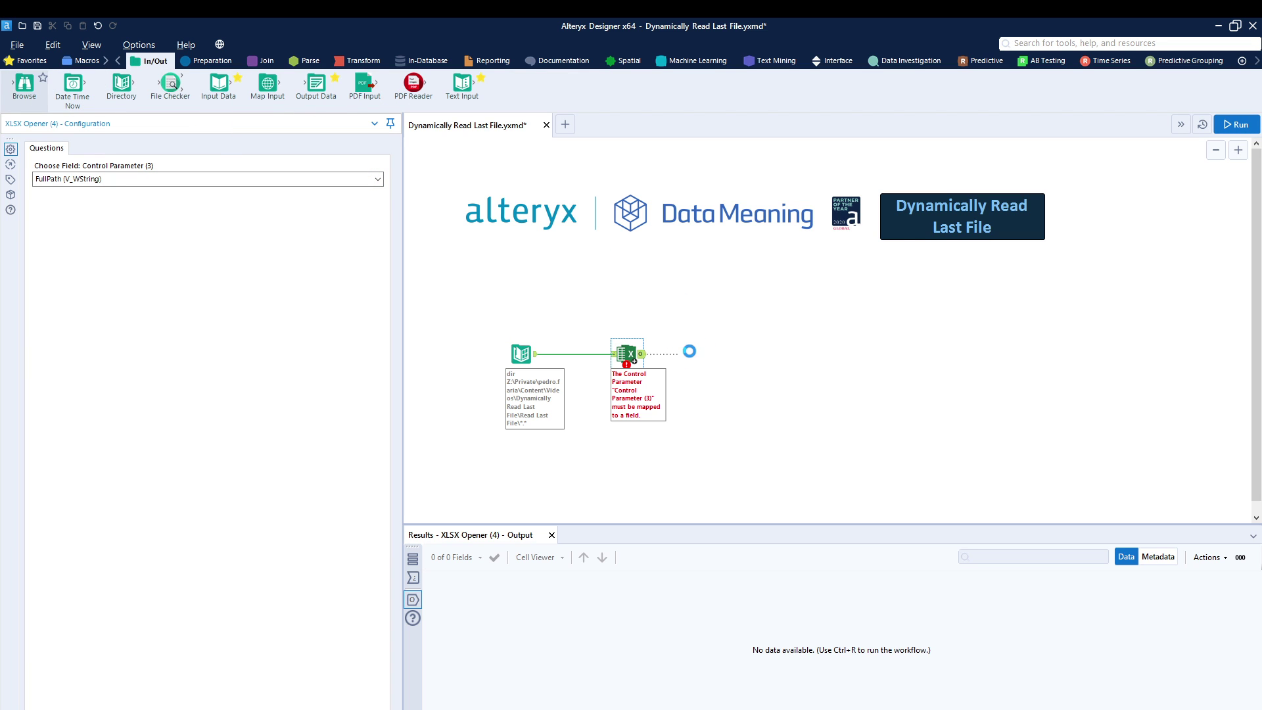
click(1236, 124)
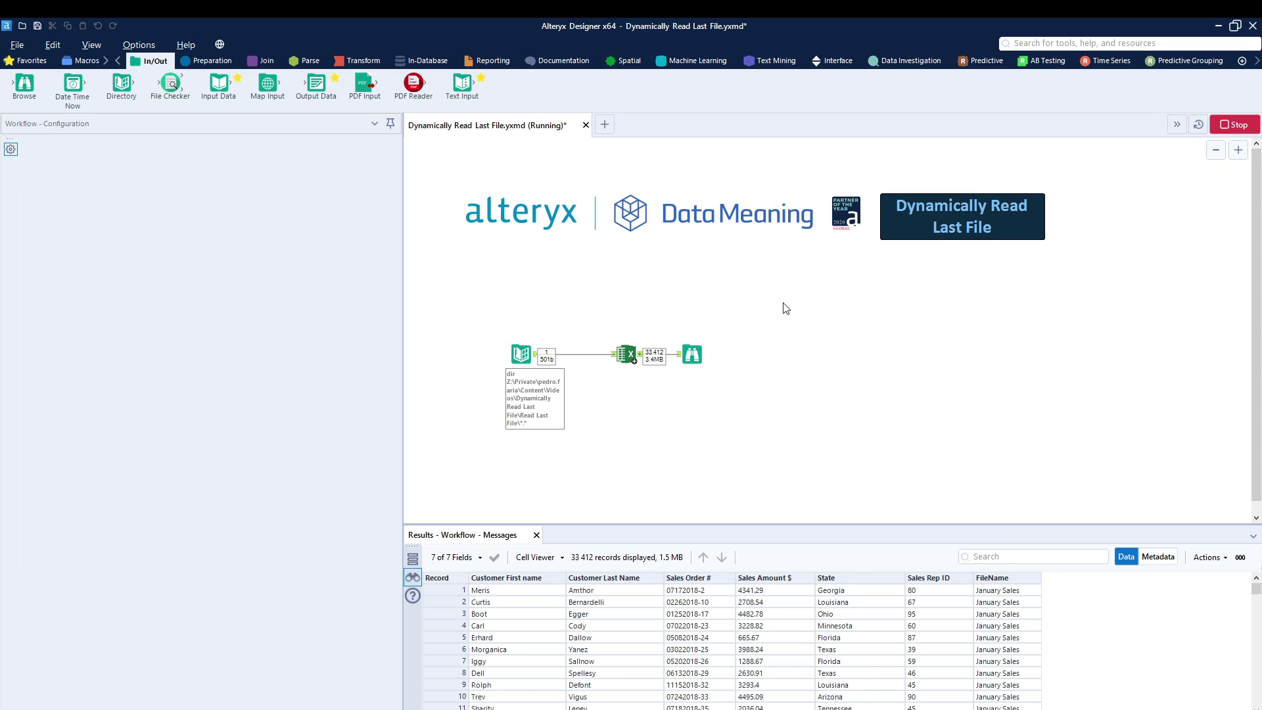
click(685, 358)
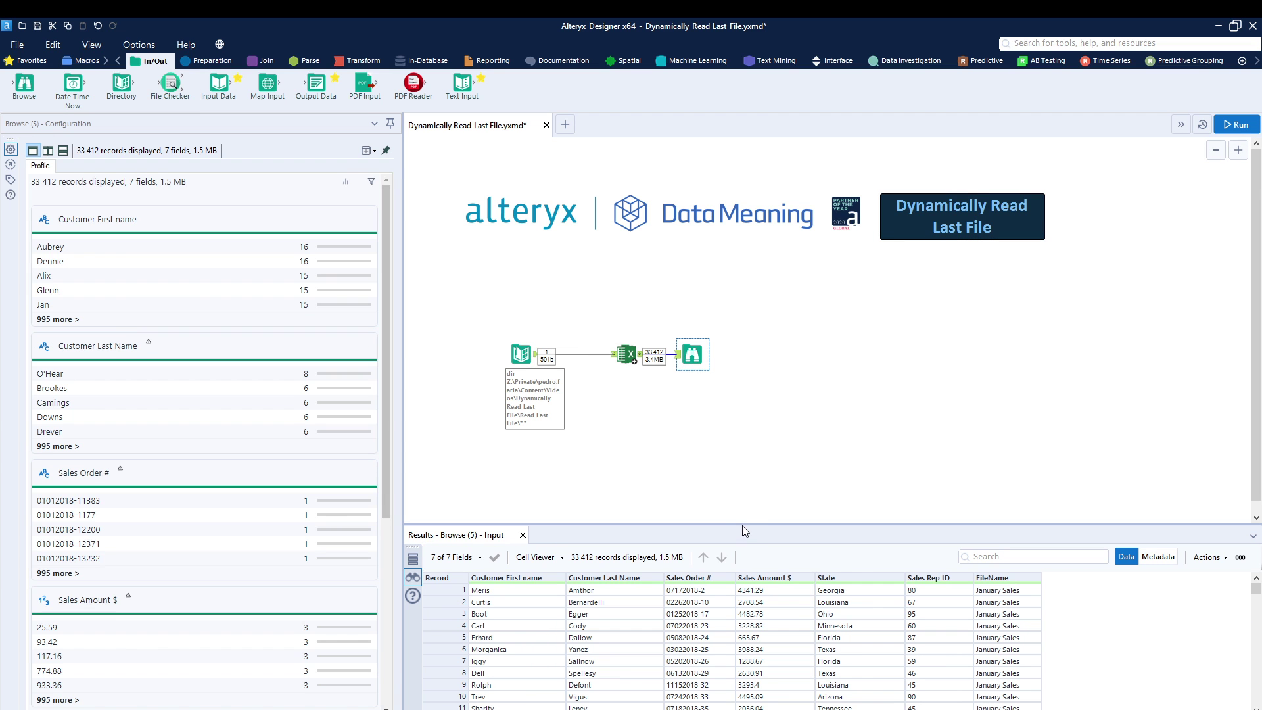
Step: Enlarge the results area and bring the Read Last File folder window over the workflow
drag(743, 526, 746, 442)
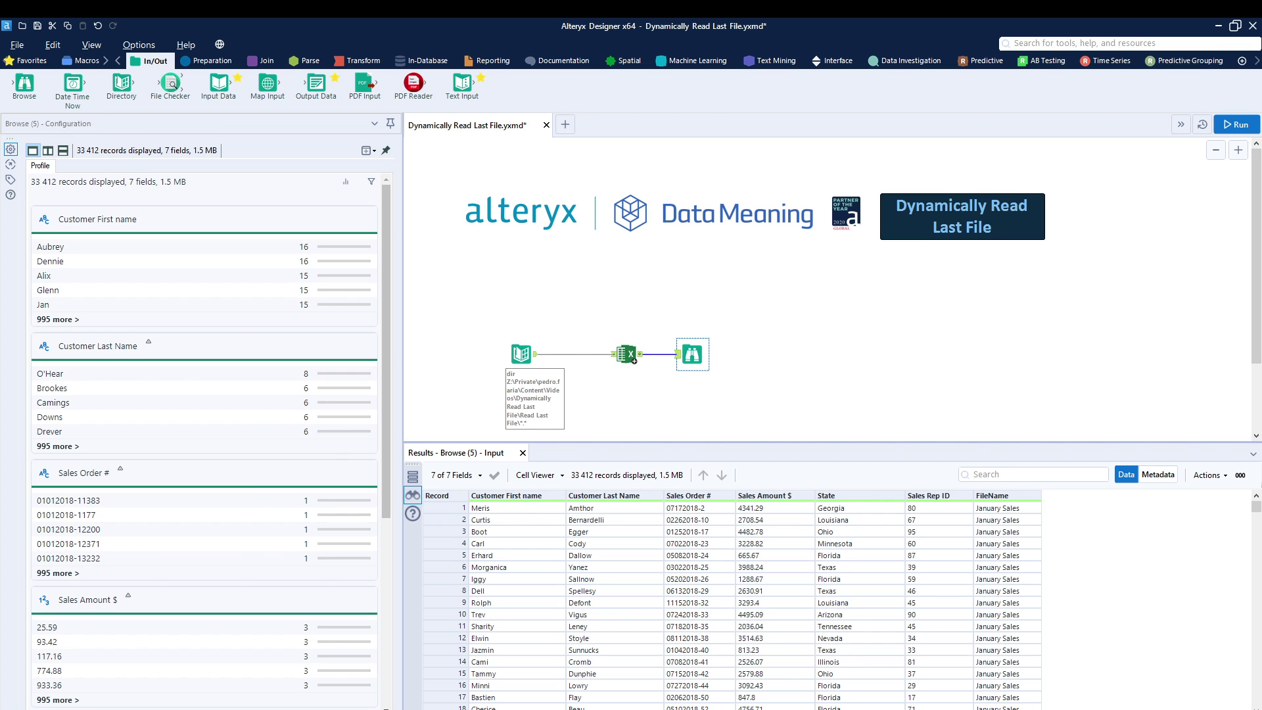
key(alt+Tab)
drag(916, 48, 829, 85)
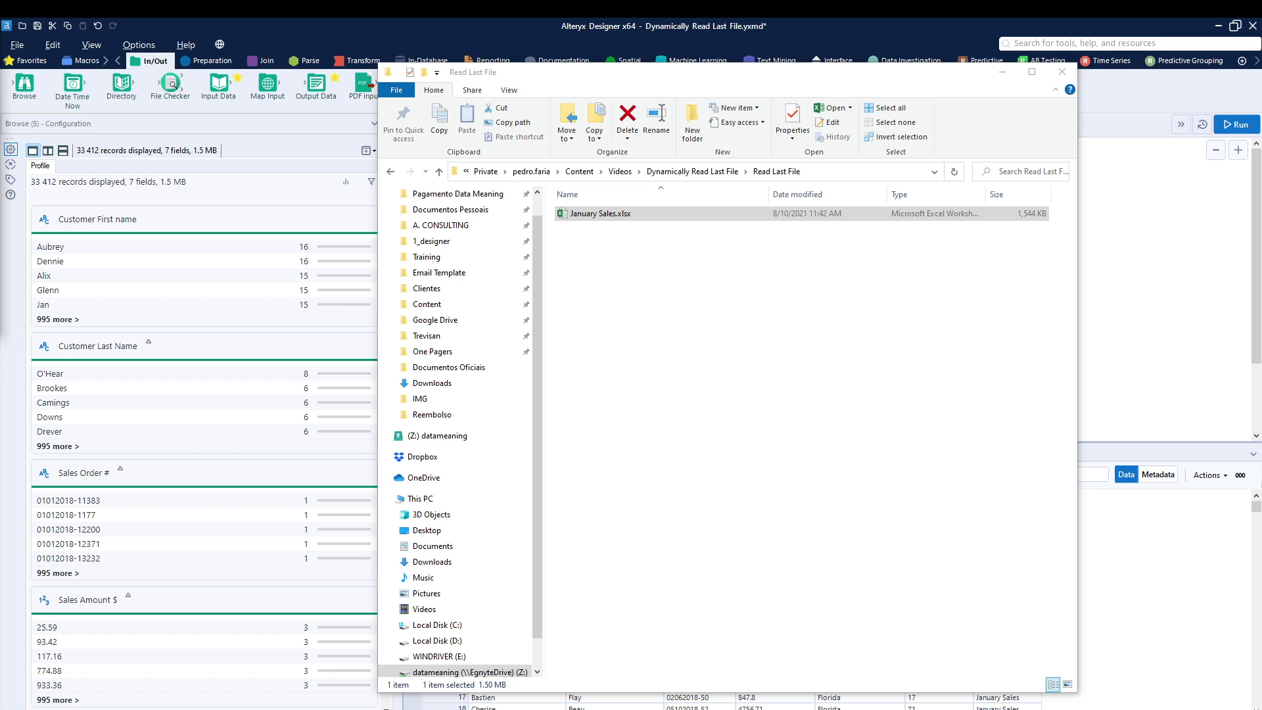
Step: Drop February Sales.xlsx into the Read Last File folder and move the window aside
drag(87, 46, 687, 358)
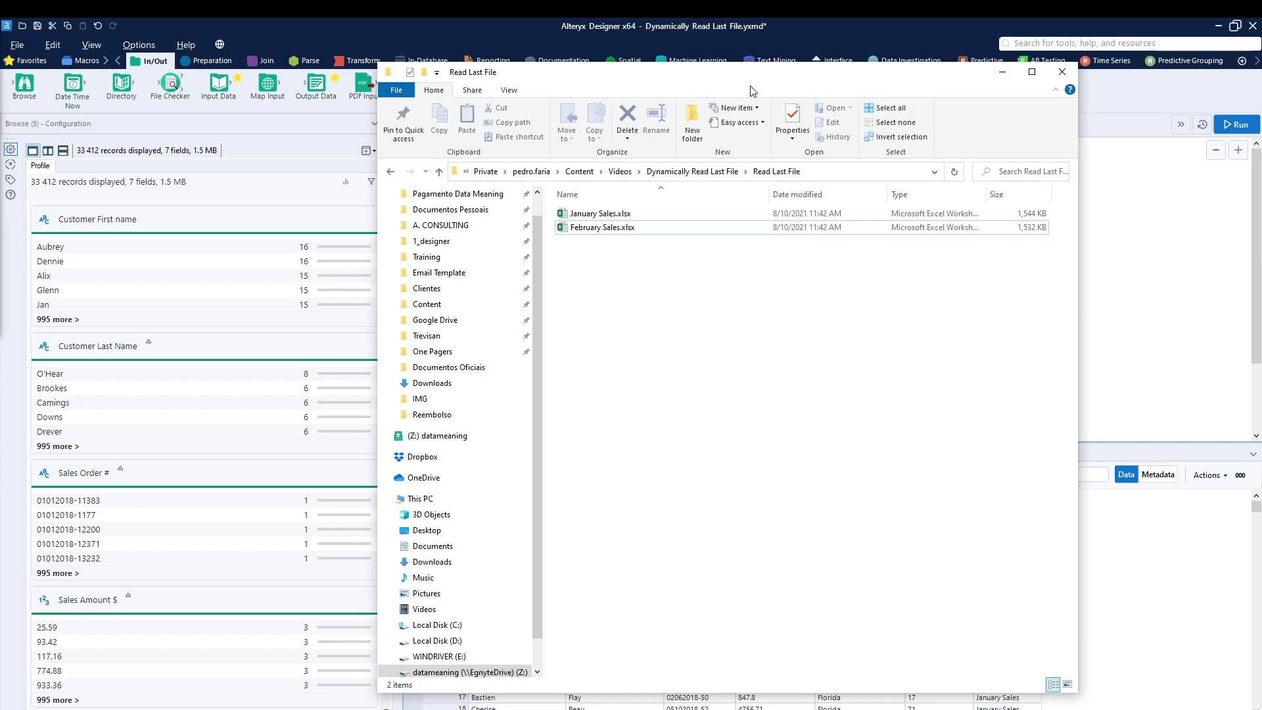
drag(750, 74, 0, 316)
click(678, 384)
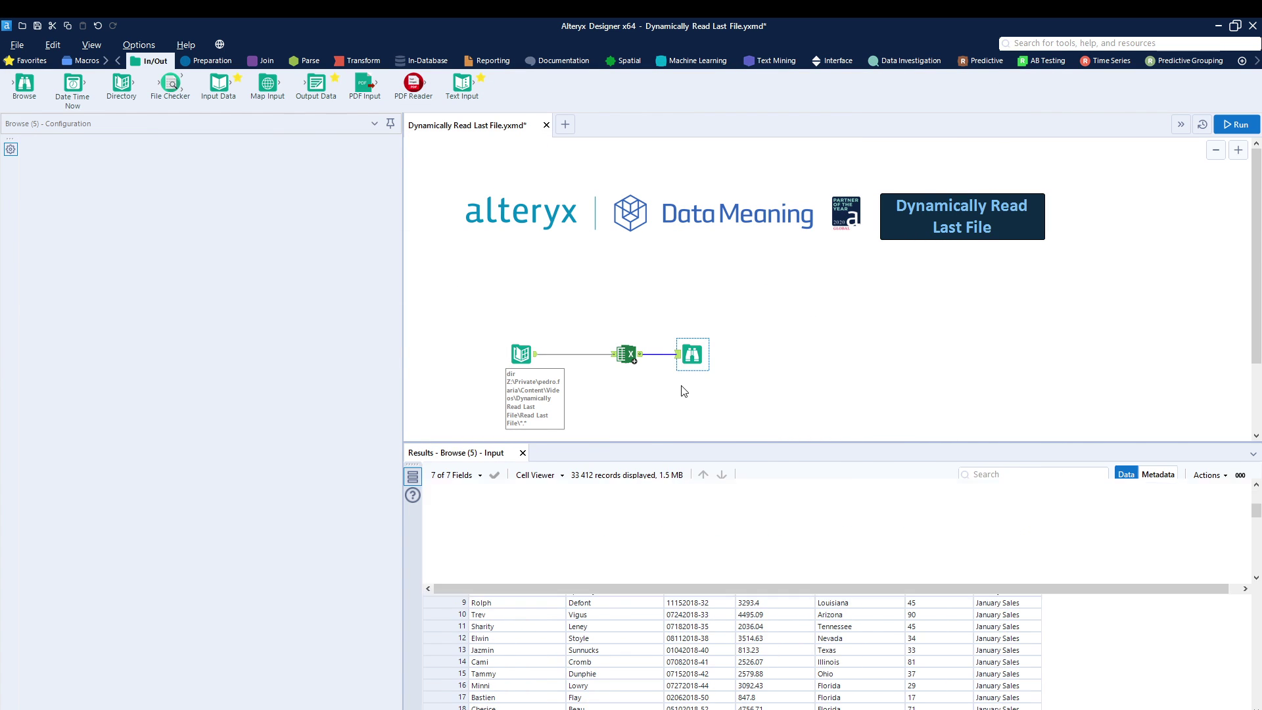
Step: Shift the XLSX Opener and Browse tools right to leave room after the Directory tool
click(522, 355)
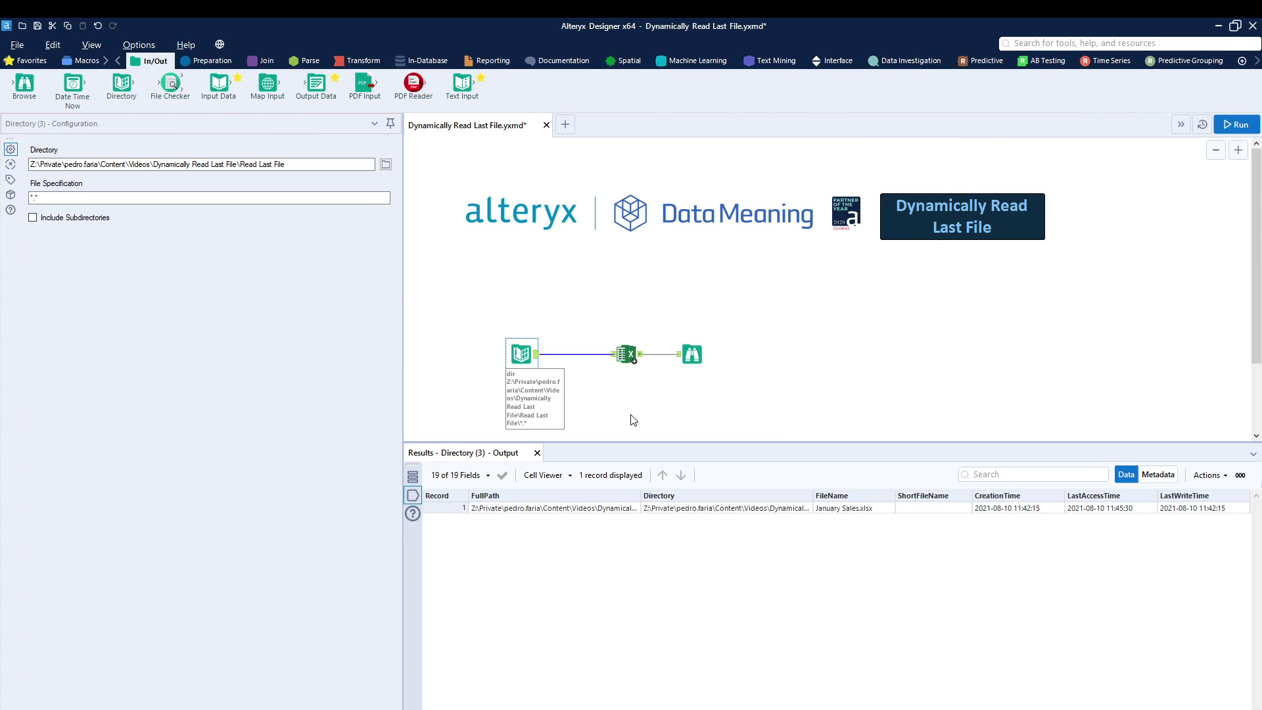
mouse_move(749, 329)
mouse_down()
mouse_move(622, 366)
mouse_move(699, 356)
mouse_move(704, 304)
mouse_move(689, 383)
mouse_up()
click(688, 388)
click(536, 357)
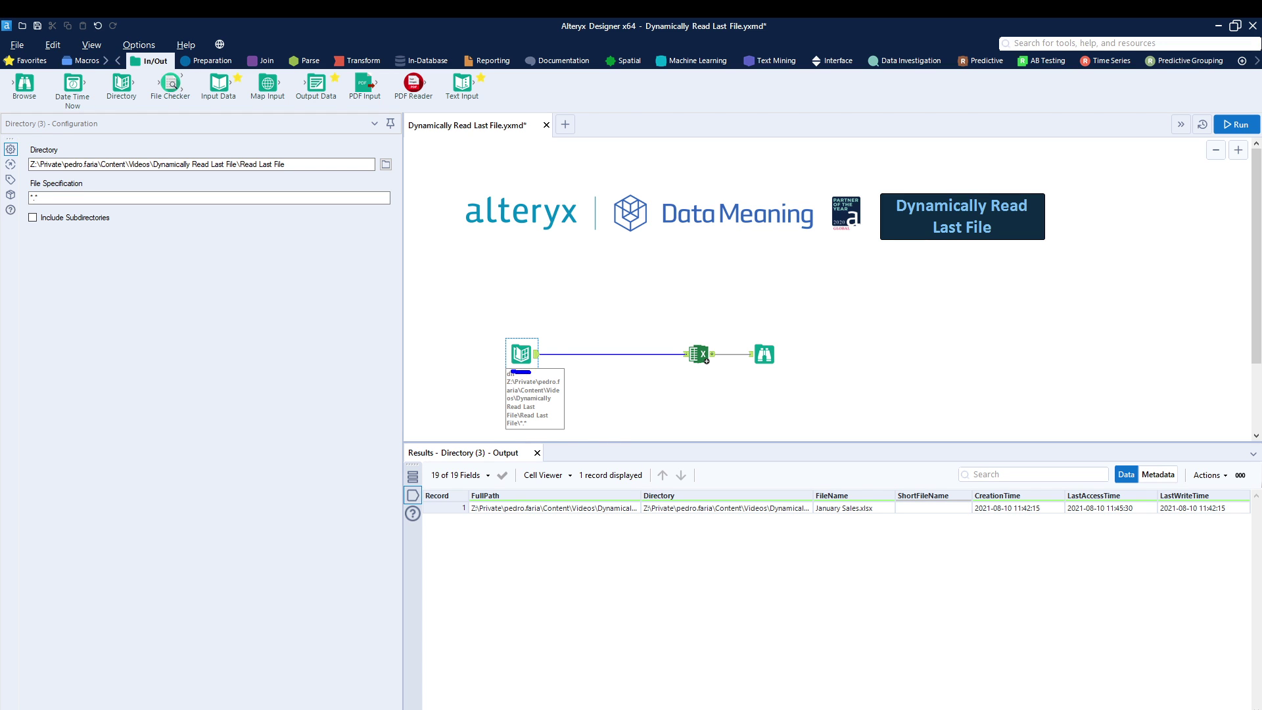
Step: Review the Directory tool's output, which still lists only January Sales.xlsx
mouse_move(531, 372)
mouse_down()
mouse_move(525, 322)
mouse_move(484, 365)
mouse_move(516, 380)
mouse_up()
key(Escape)
drag(970, 479, 1244, 523)
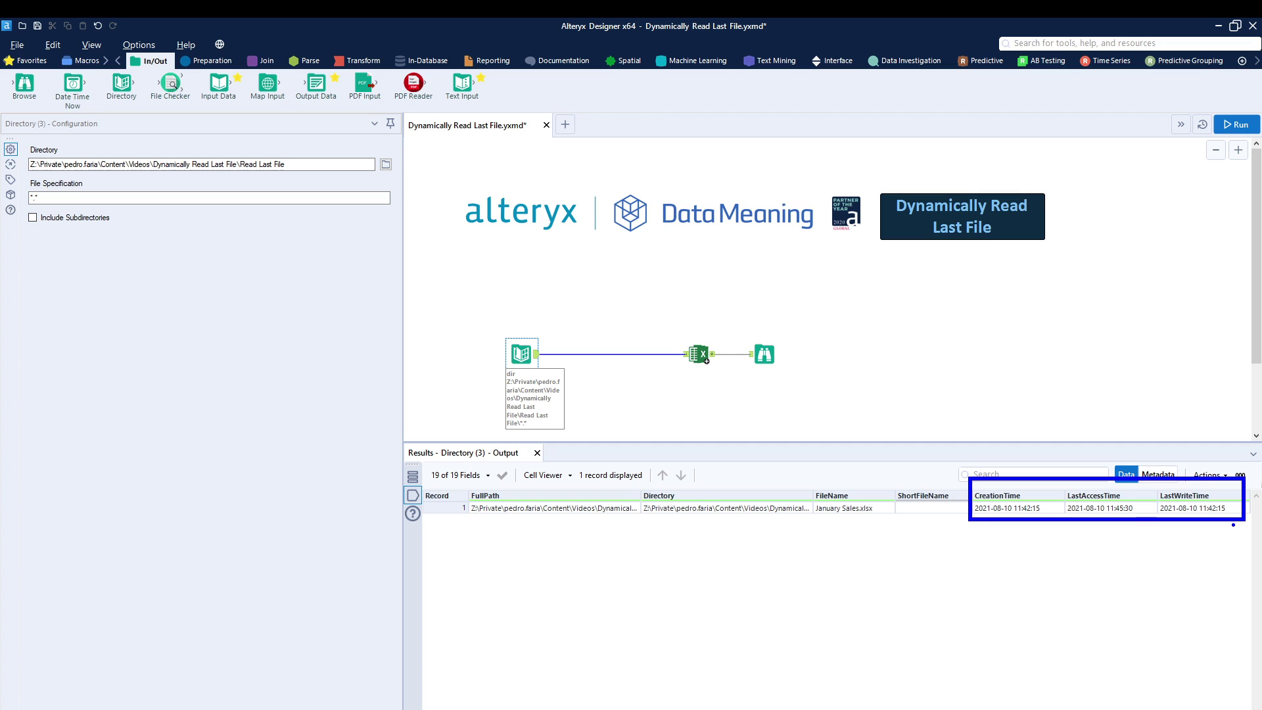
key(Escape)
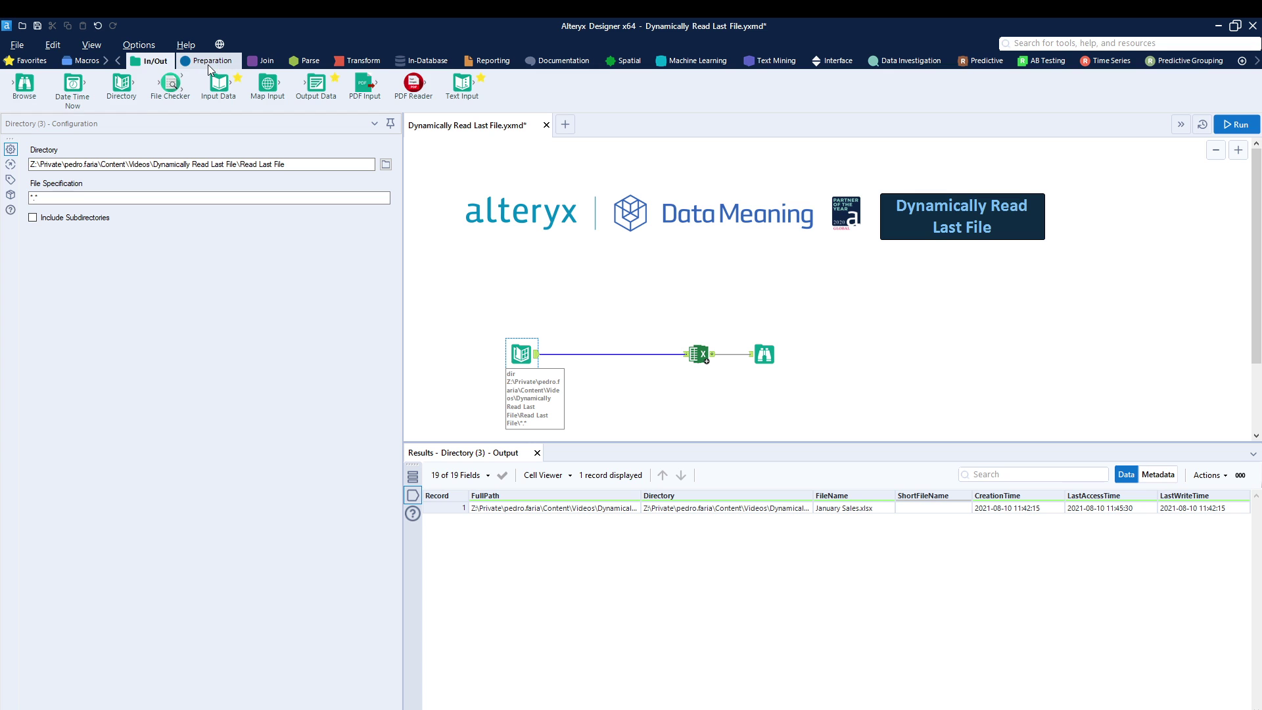
click(208, 61)
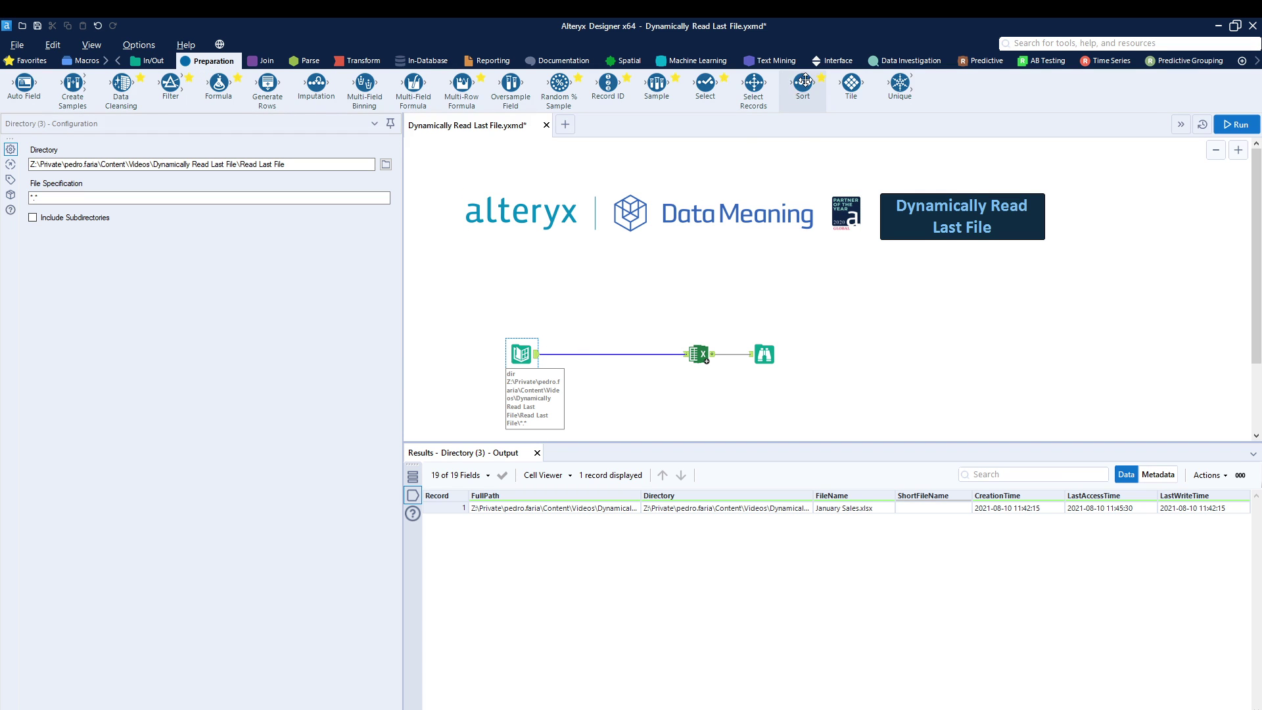
Step: Insert a Sort after Directory ordering by CreationTime Descending, followed by a Sample tool
drag(802, 82, 563, 355)
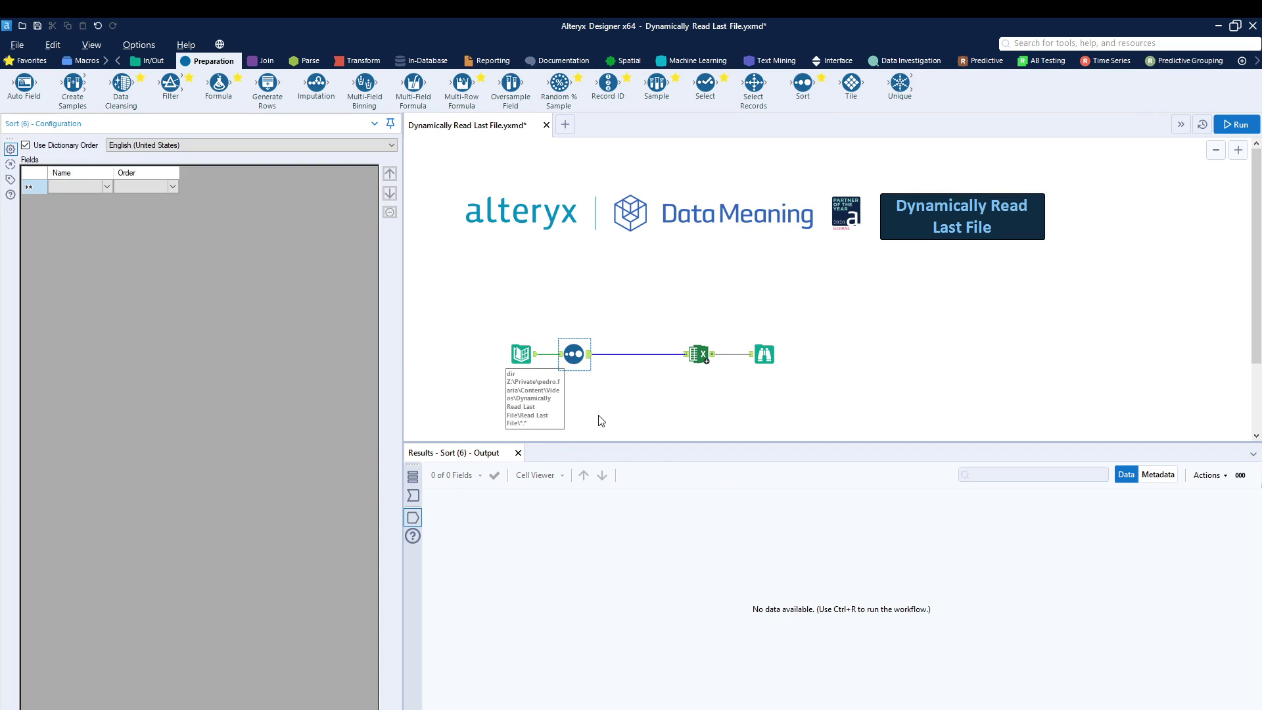
click(105, 187)
click(107, 187)
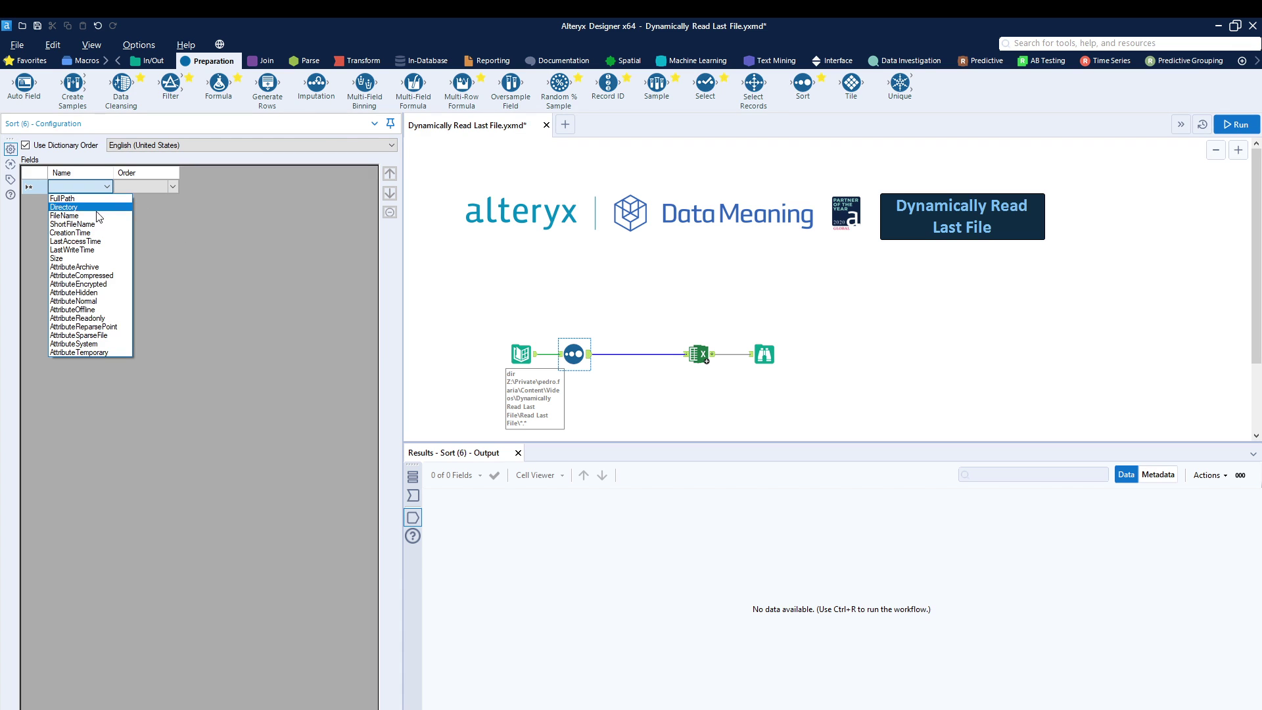
click(99, 234)
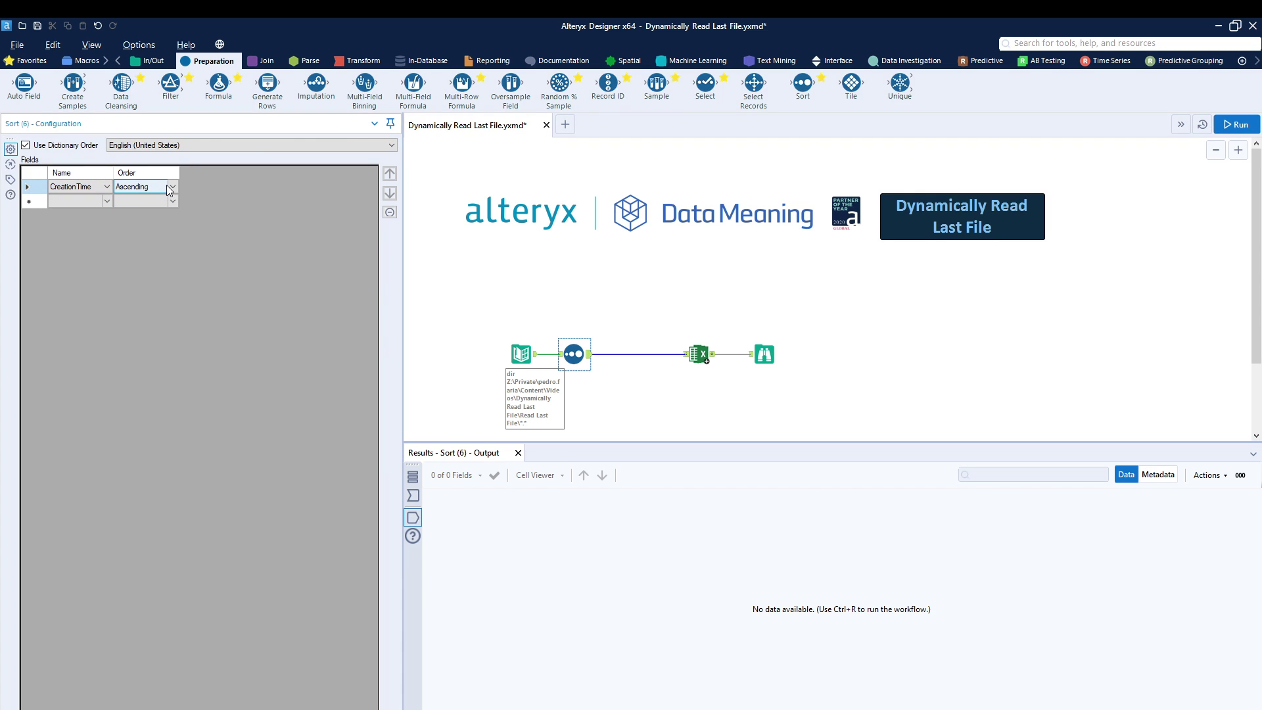
click(168, 186)
click(157, 206)
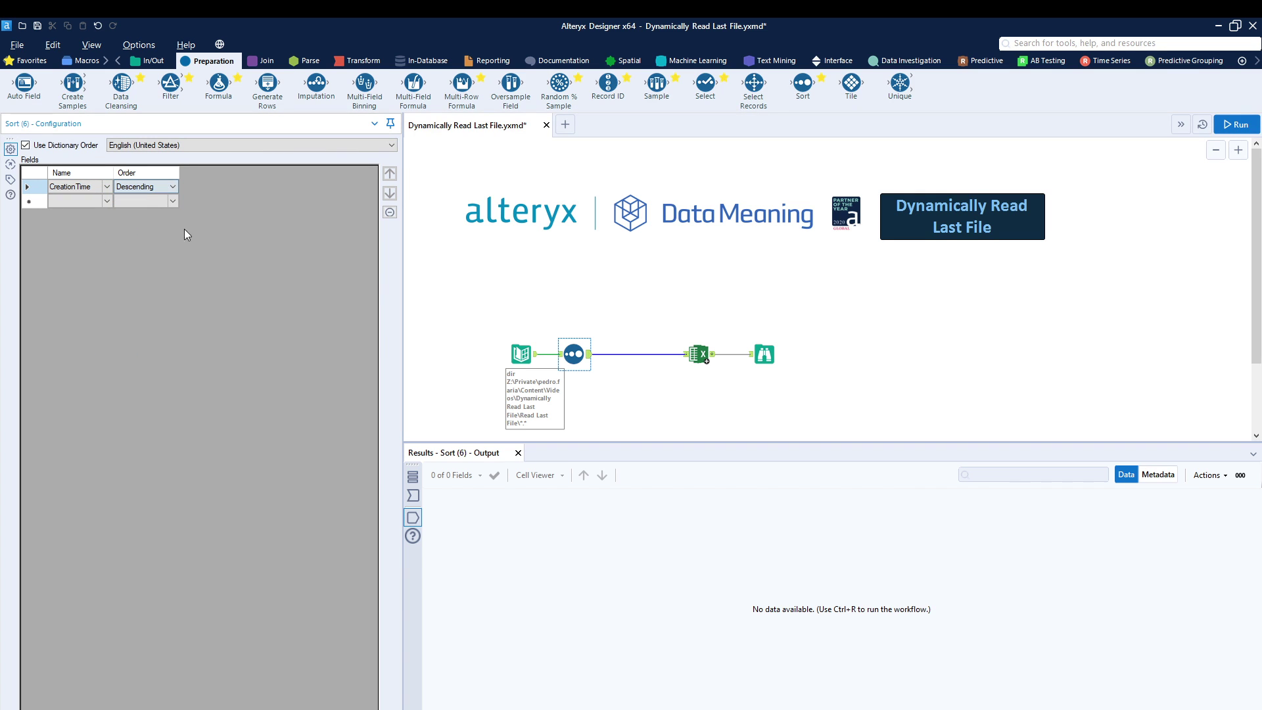
click(406, 495)
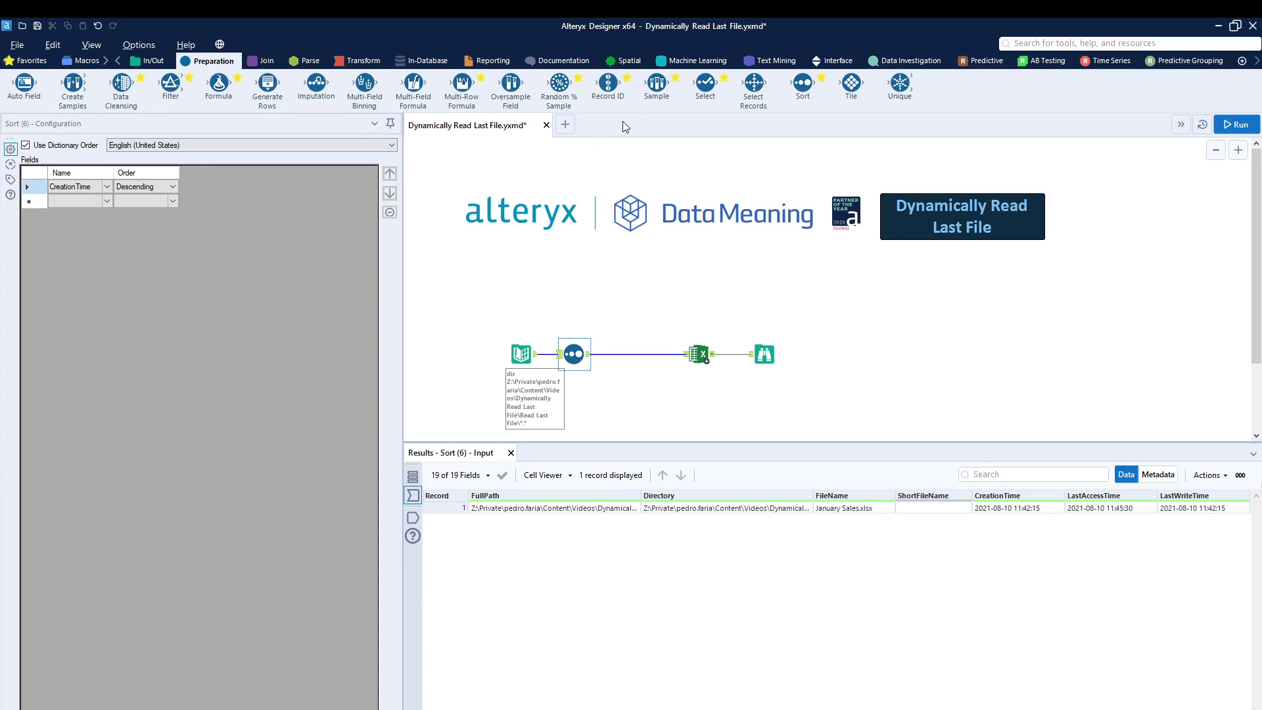
drag(669, 95, 554, 339)
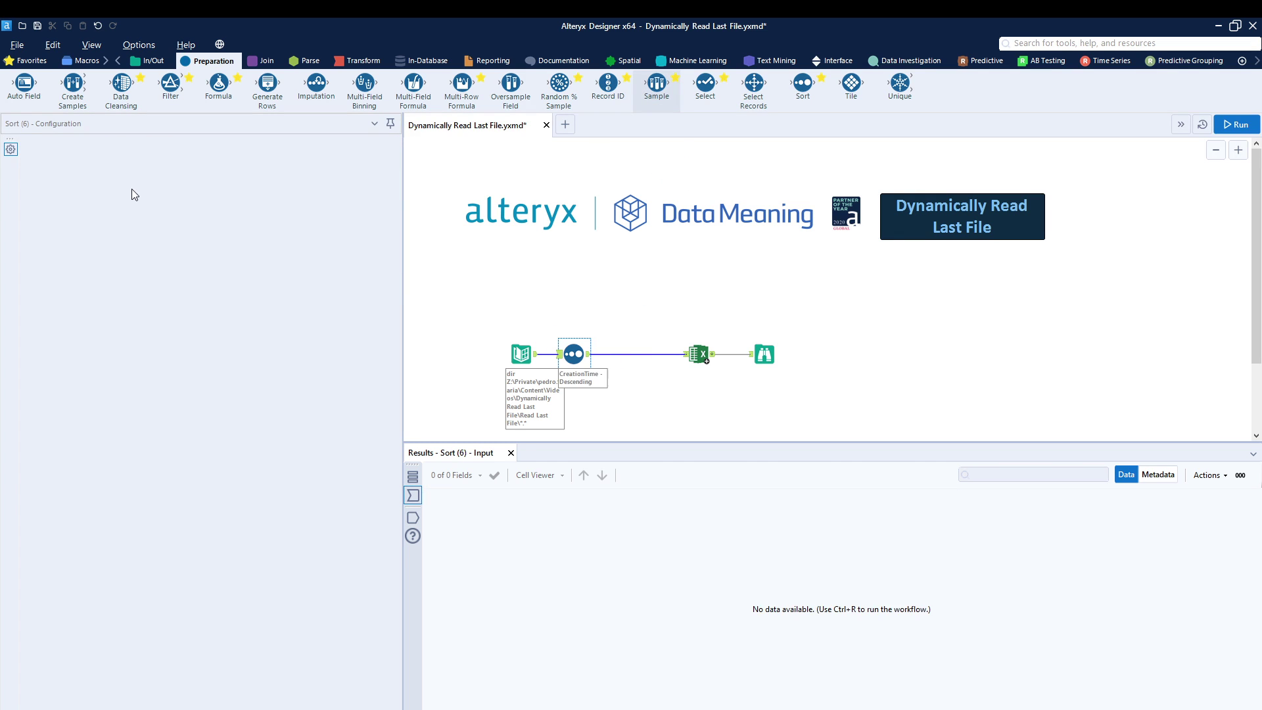
Step: Set the Sample to keep the first 1 row and rerun, listing February and January Sales files
click(42, 288)
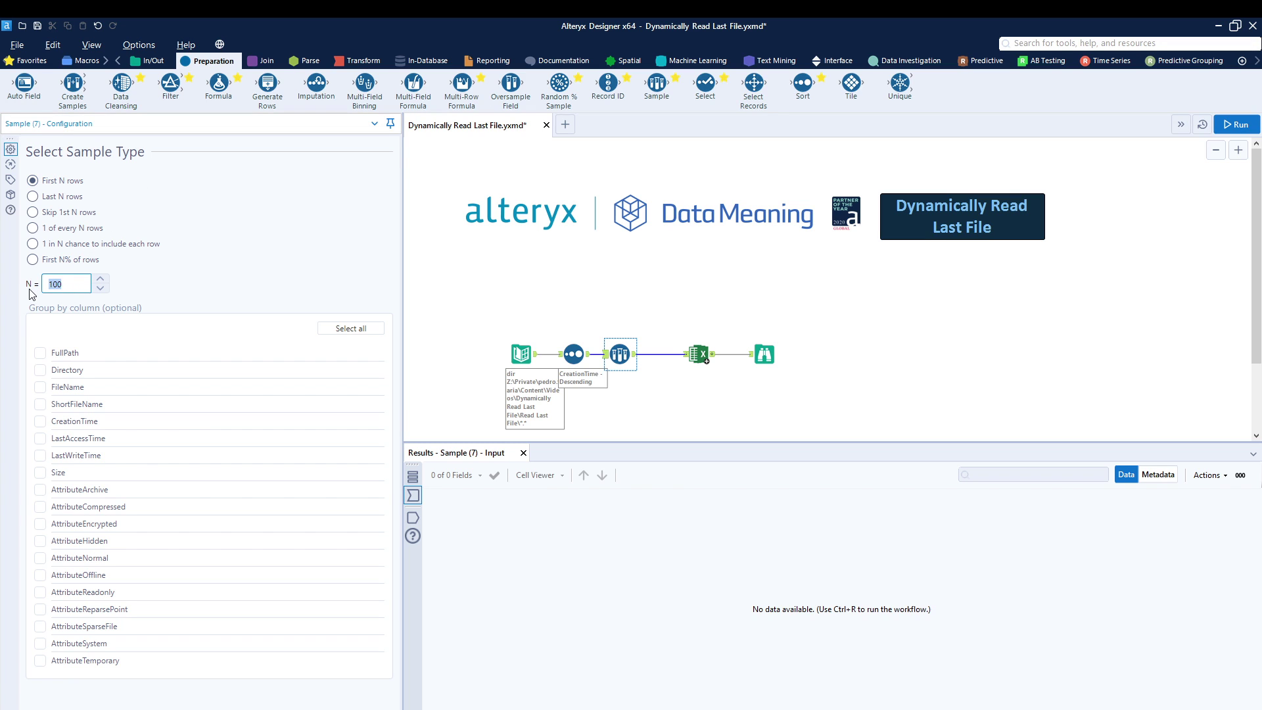
text(1)
click(1239, 124)
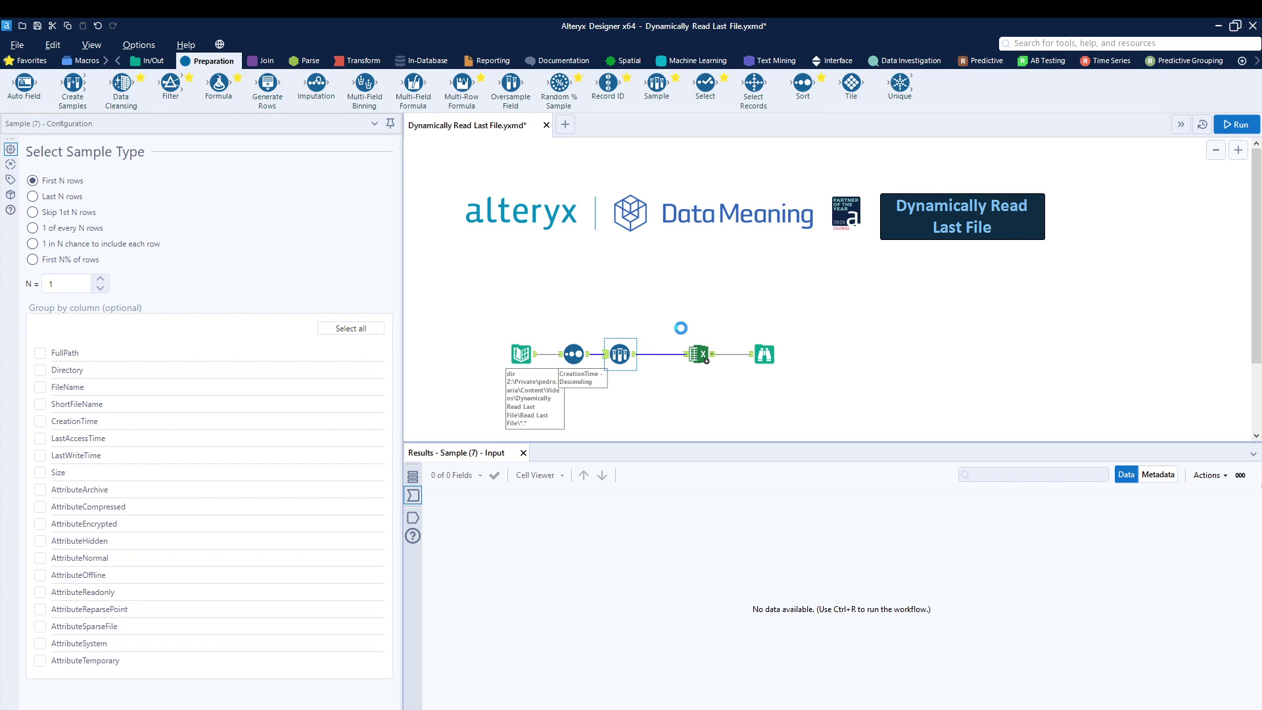
key(ctrl+r)
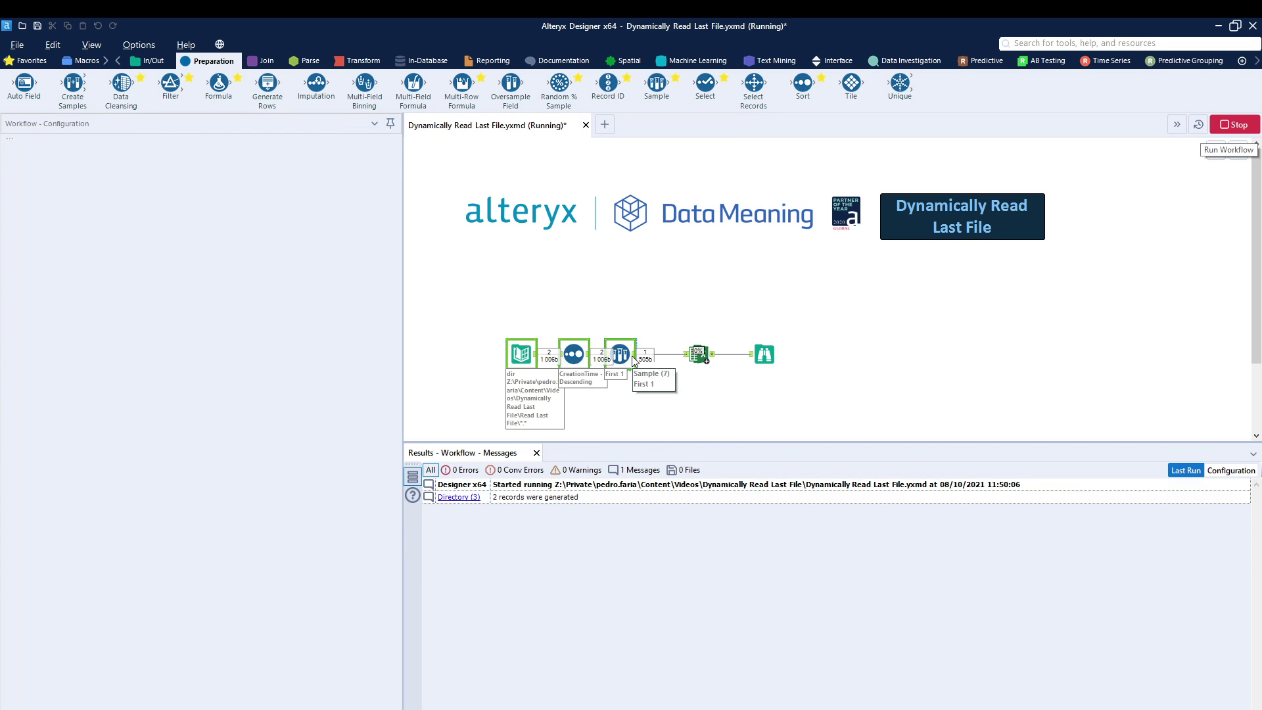
click(635, 360)
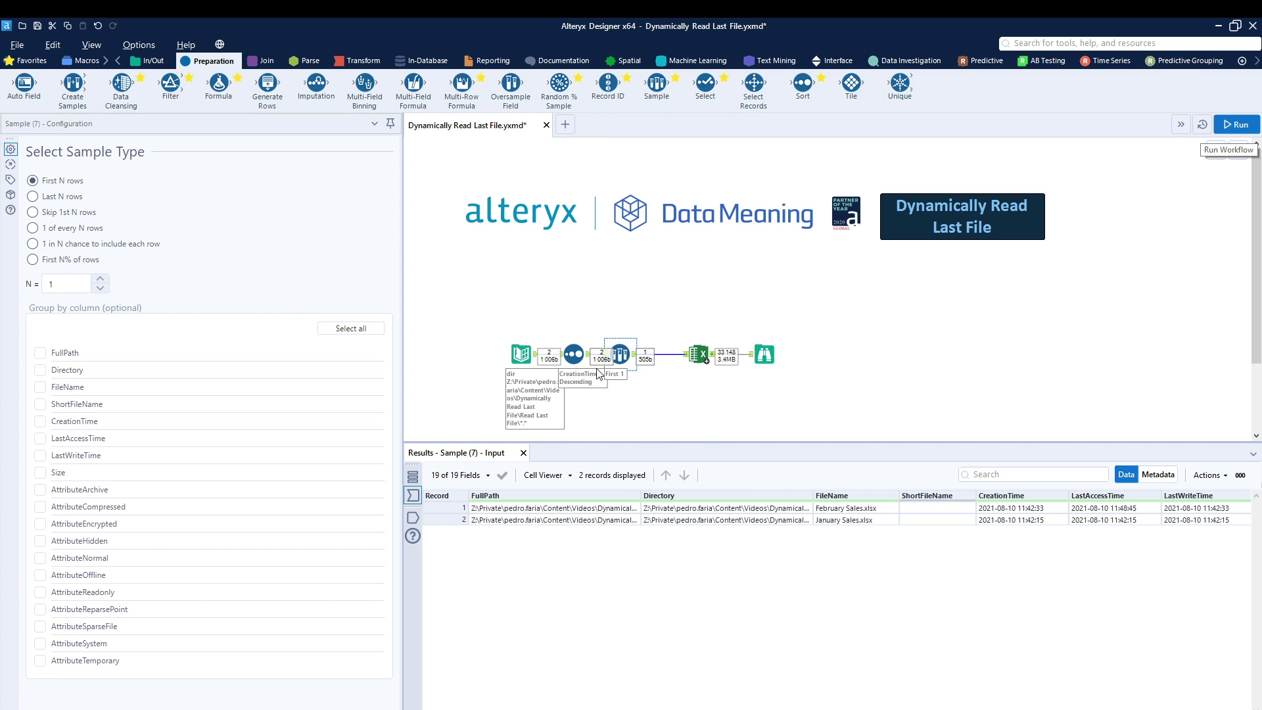
click(516, 355)
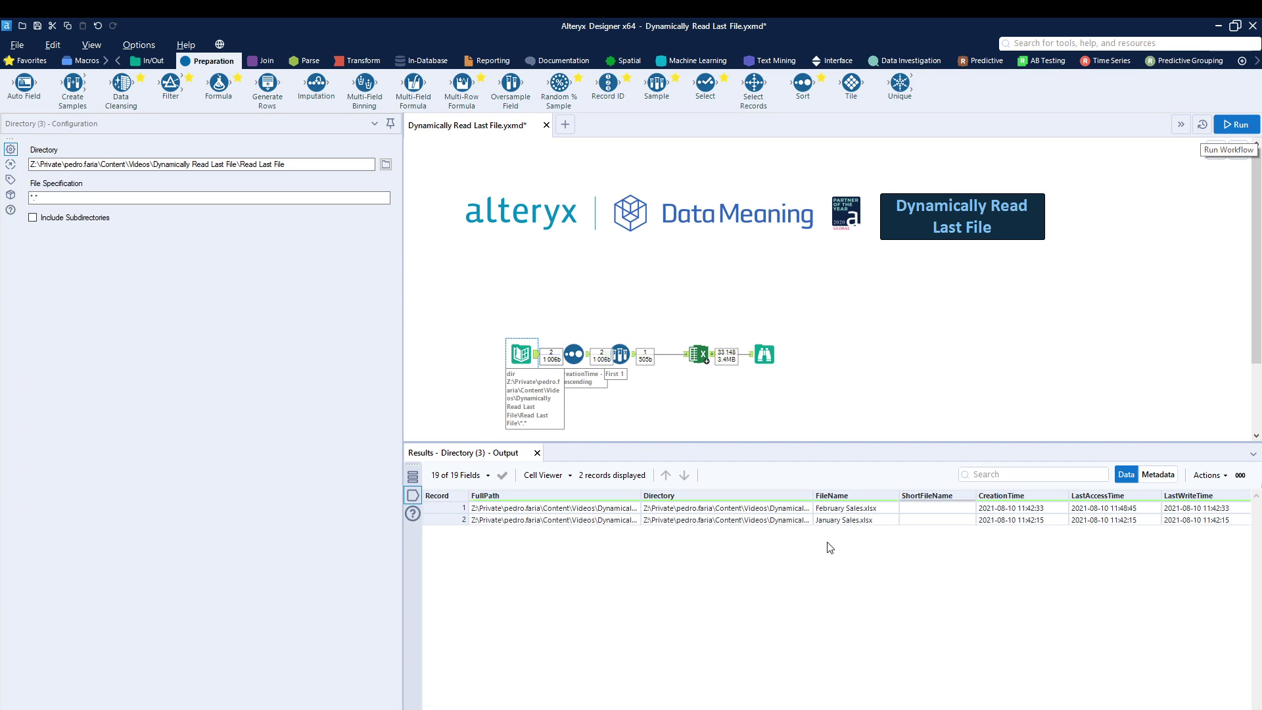
mouse_move(829, 533)
mouse_down()
mouse_move(889, 472)
mouse_move(857, 548)
mouse_up()
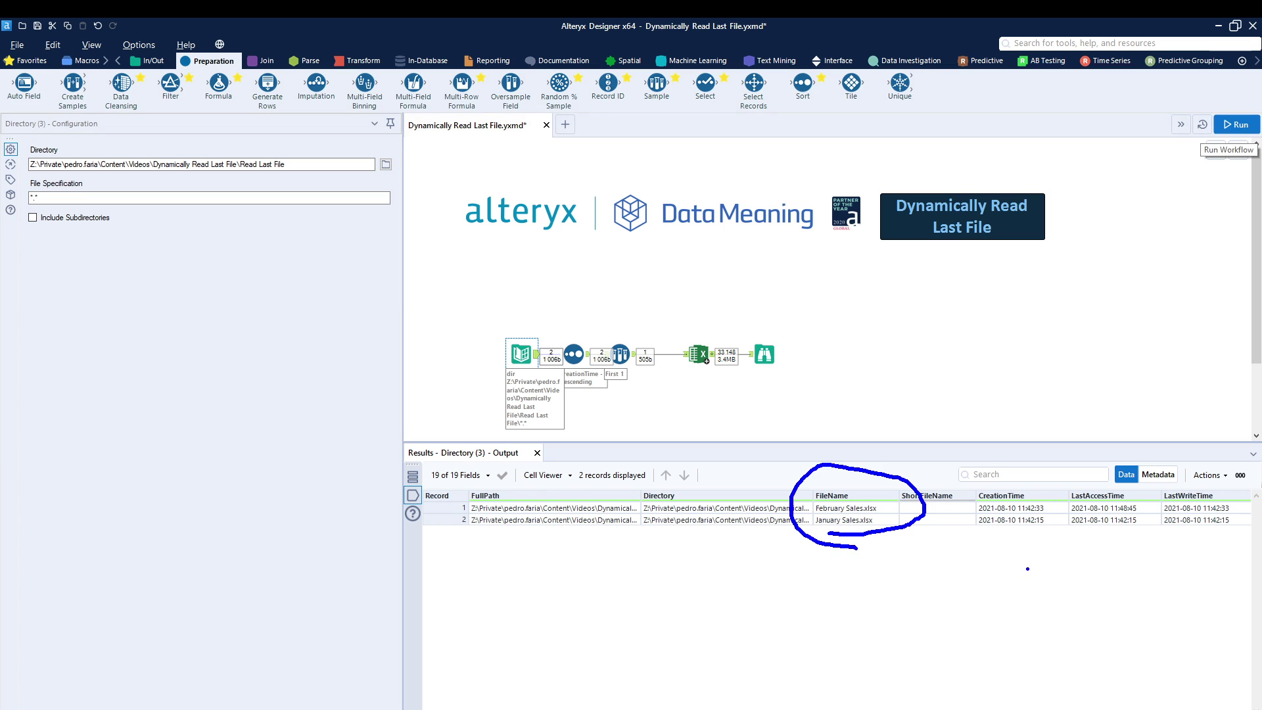
key(Escape)
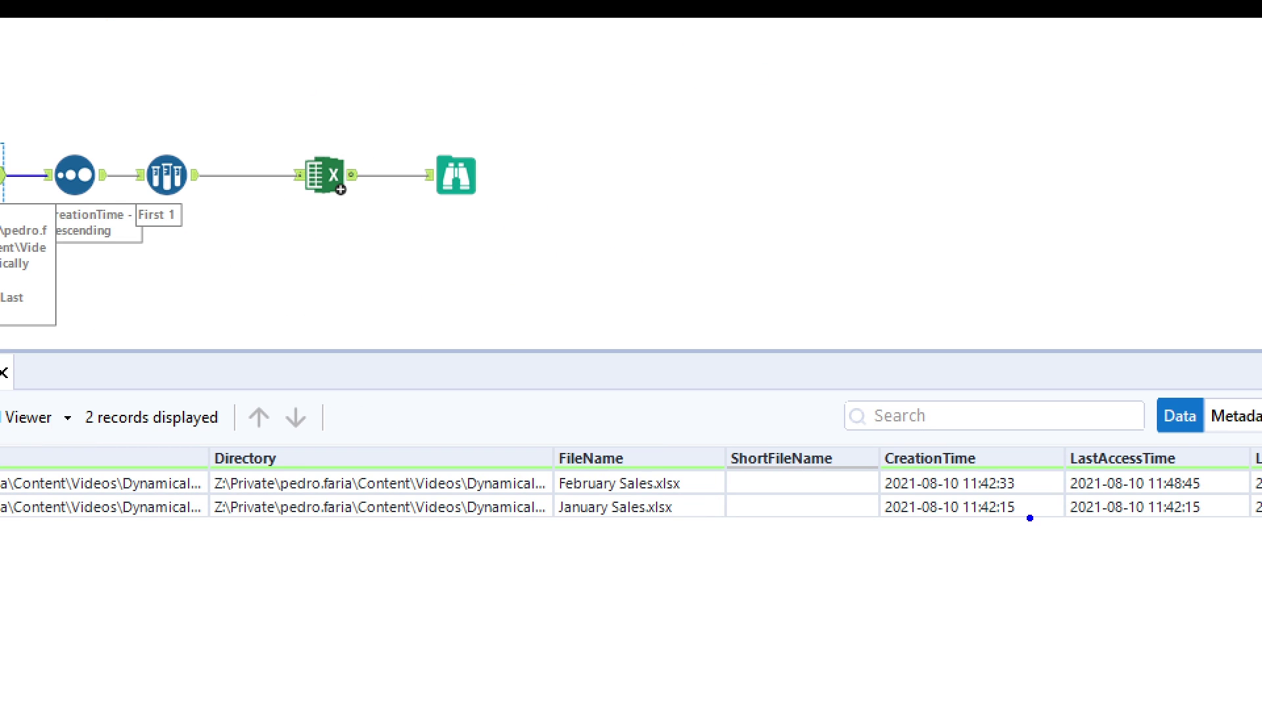
drag(1028, 515, 1109, 626)
drag(1037, 480, 1163, 416)
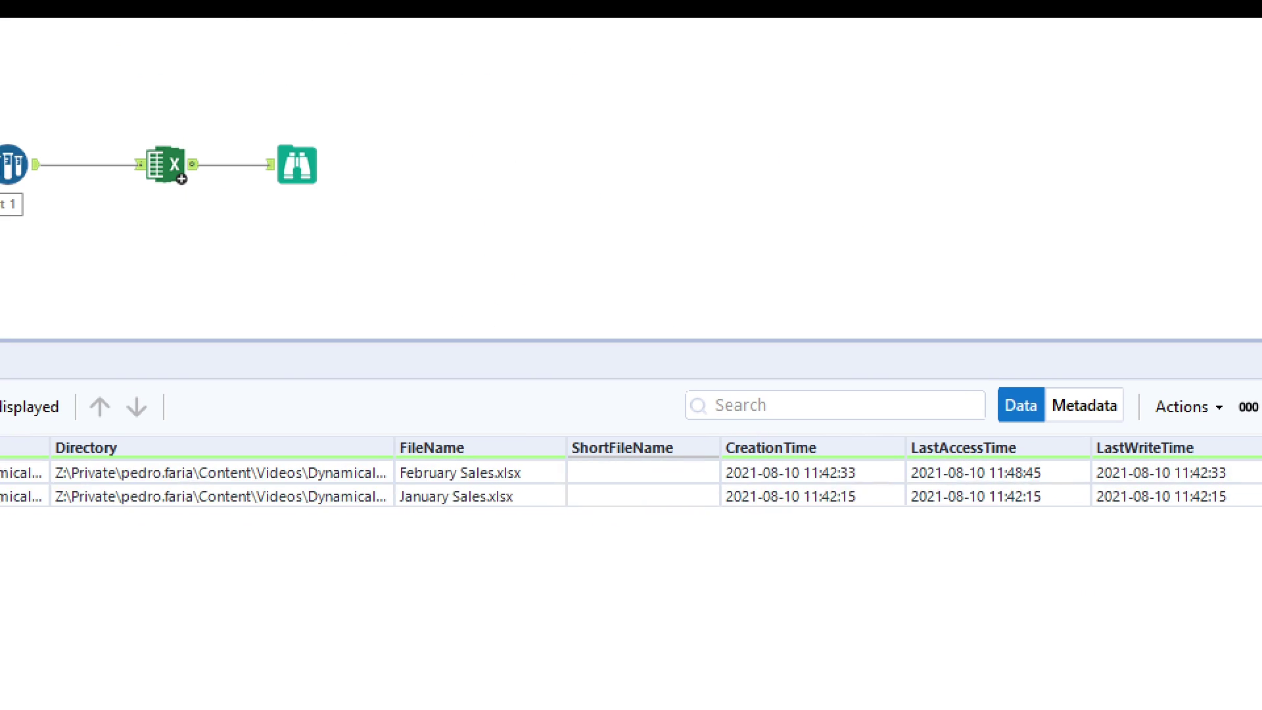
drag(1029, 511, 1067, 623)
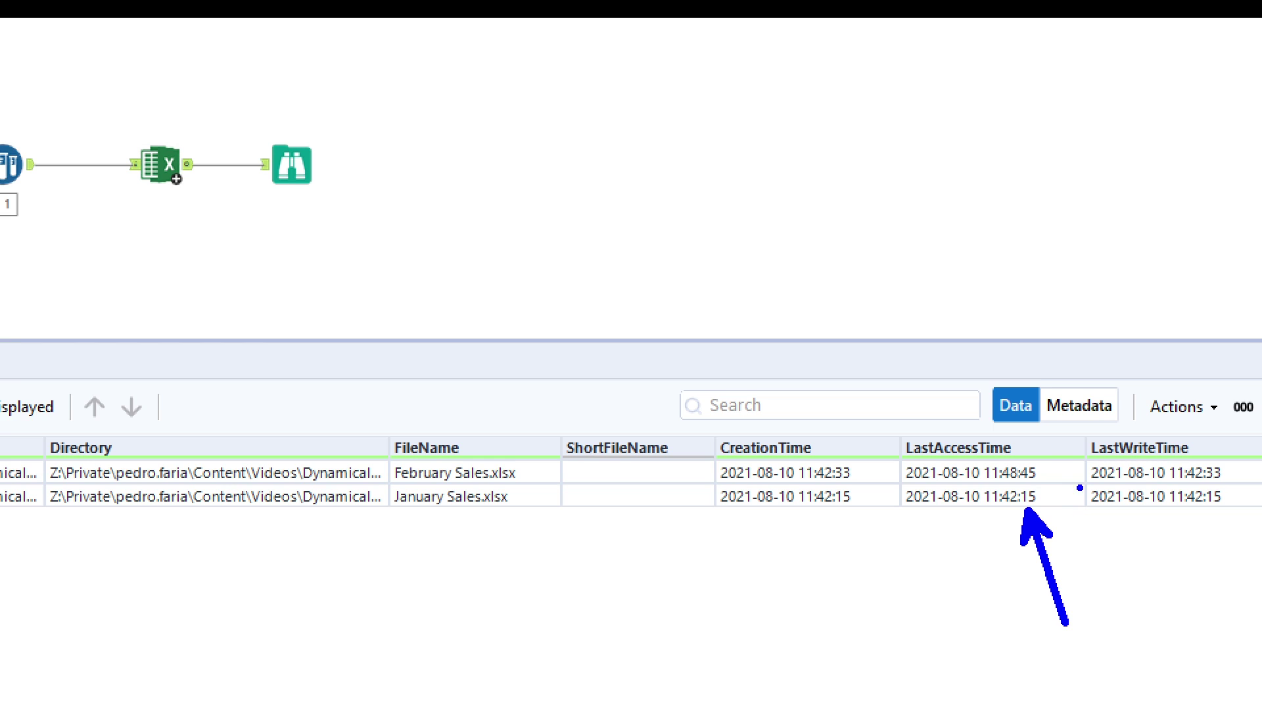
drag(1048, 470, 1121, 406)
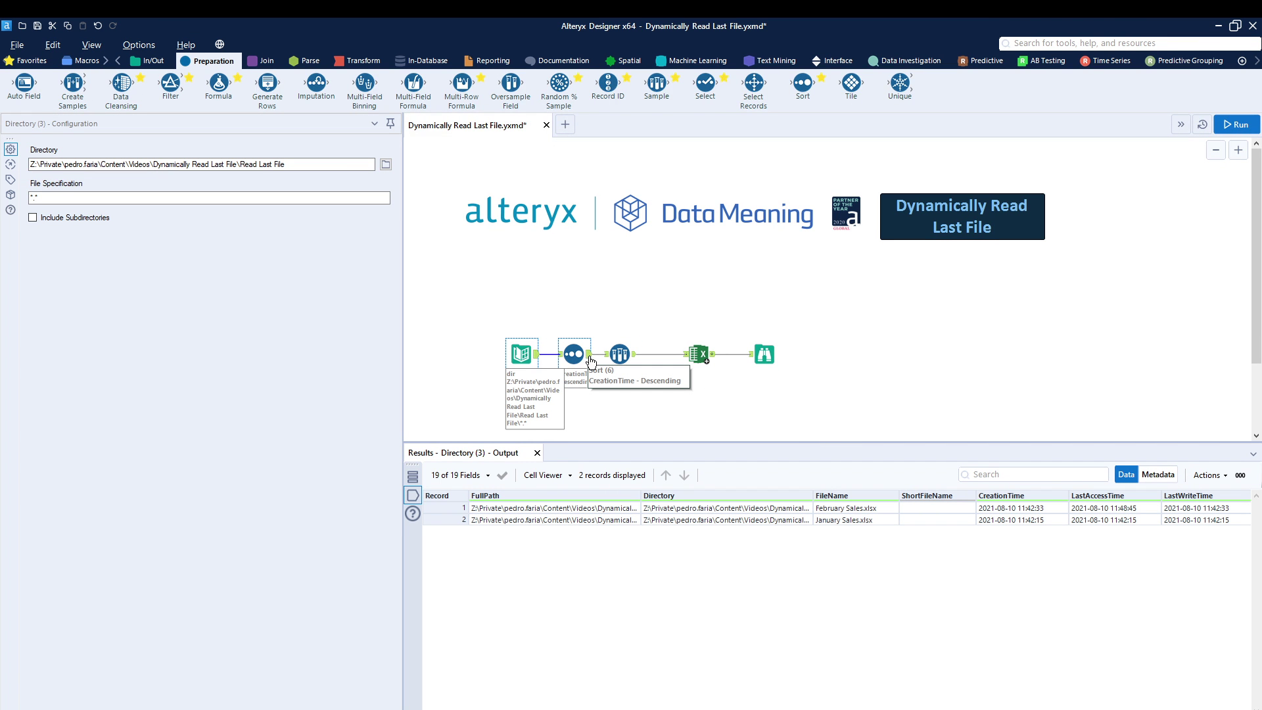
Step: Inspect the Sort, Sample and Browse outputs, confirming February Sales.xlsx loads 33,148 records
click(590, 359)
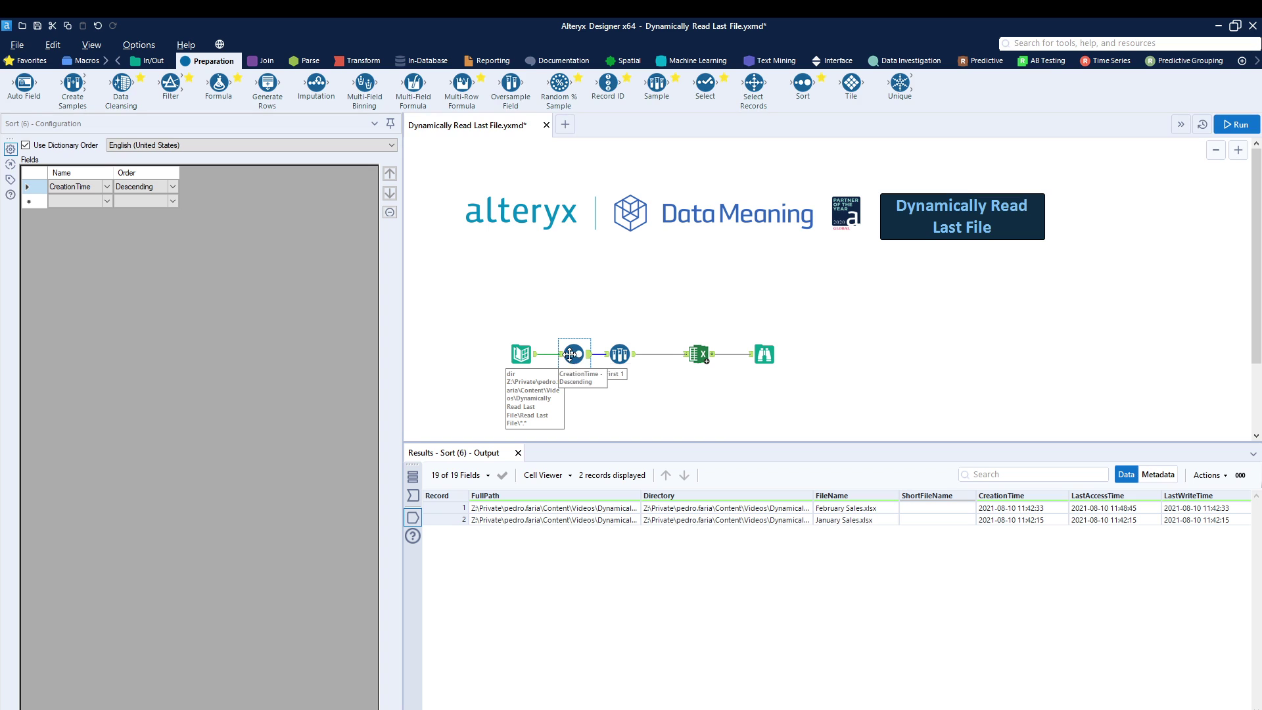
click(822, 509)
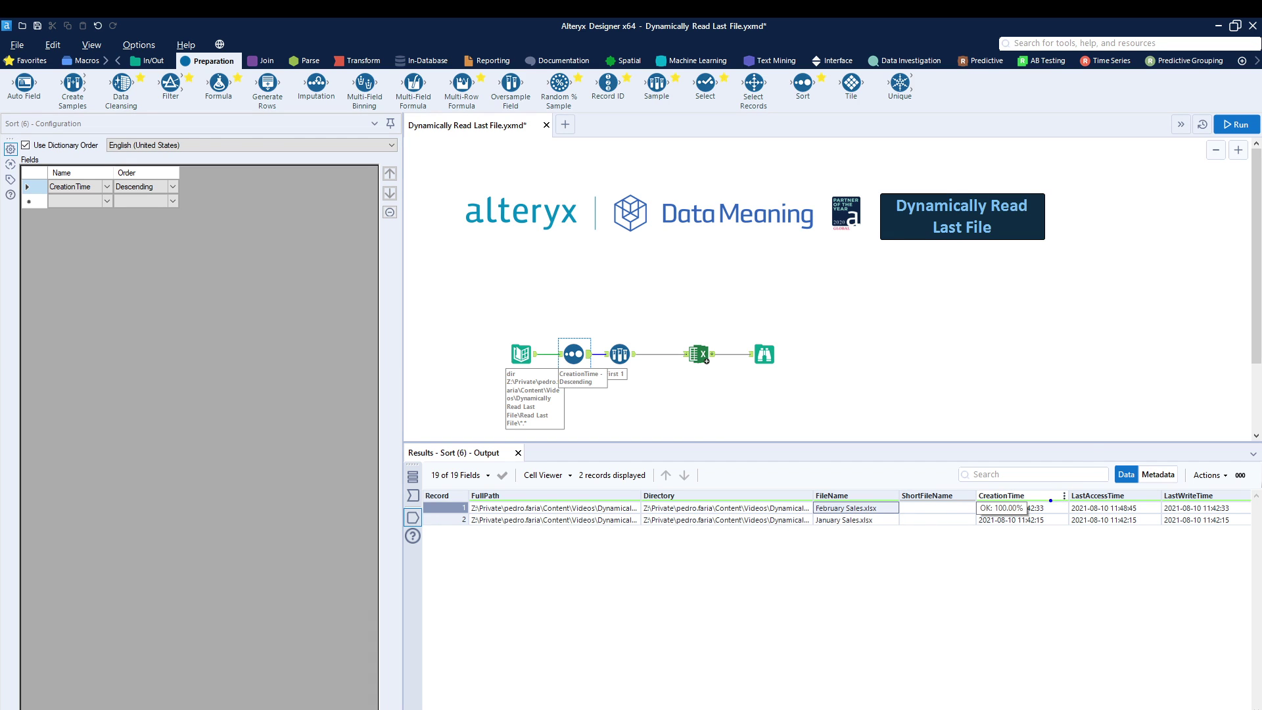
drag(1050, 501, 1101, 439)
click(632, 361)
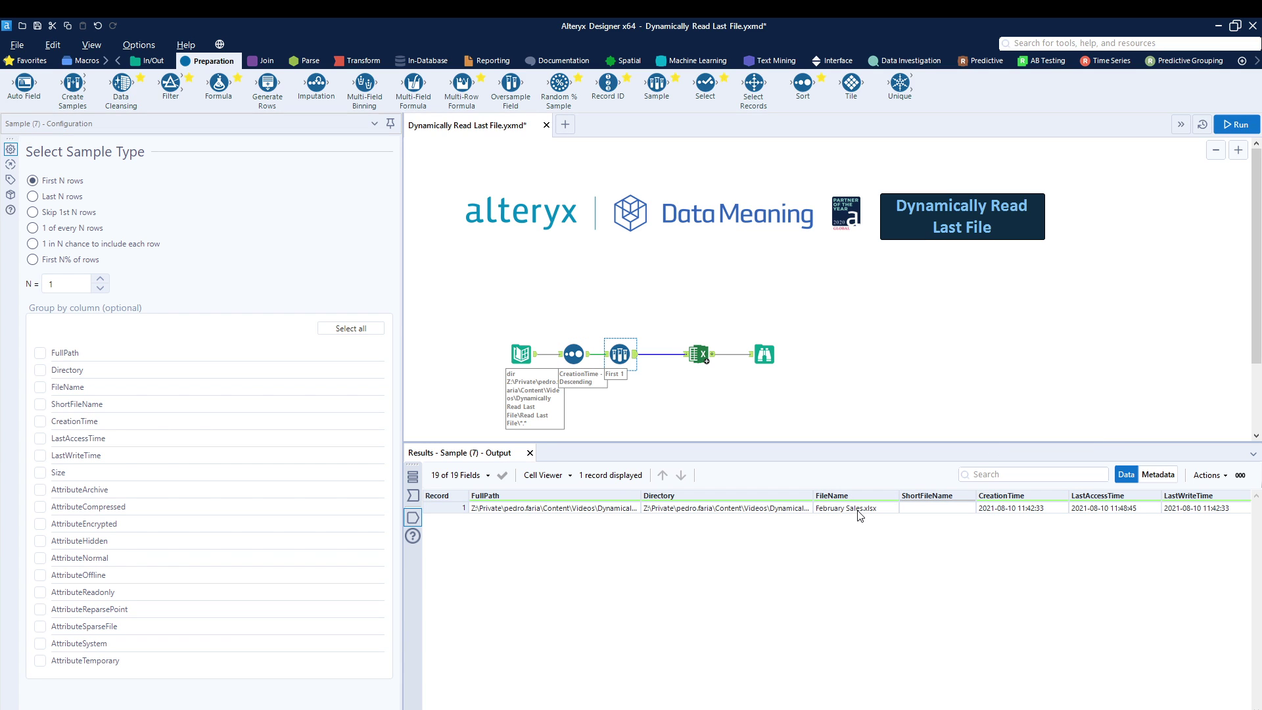
click(761, 358)
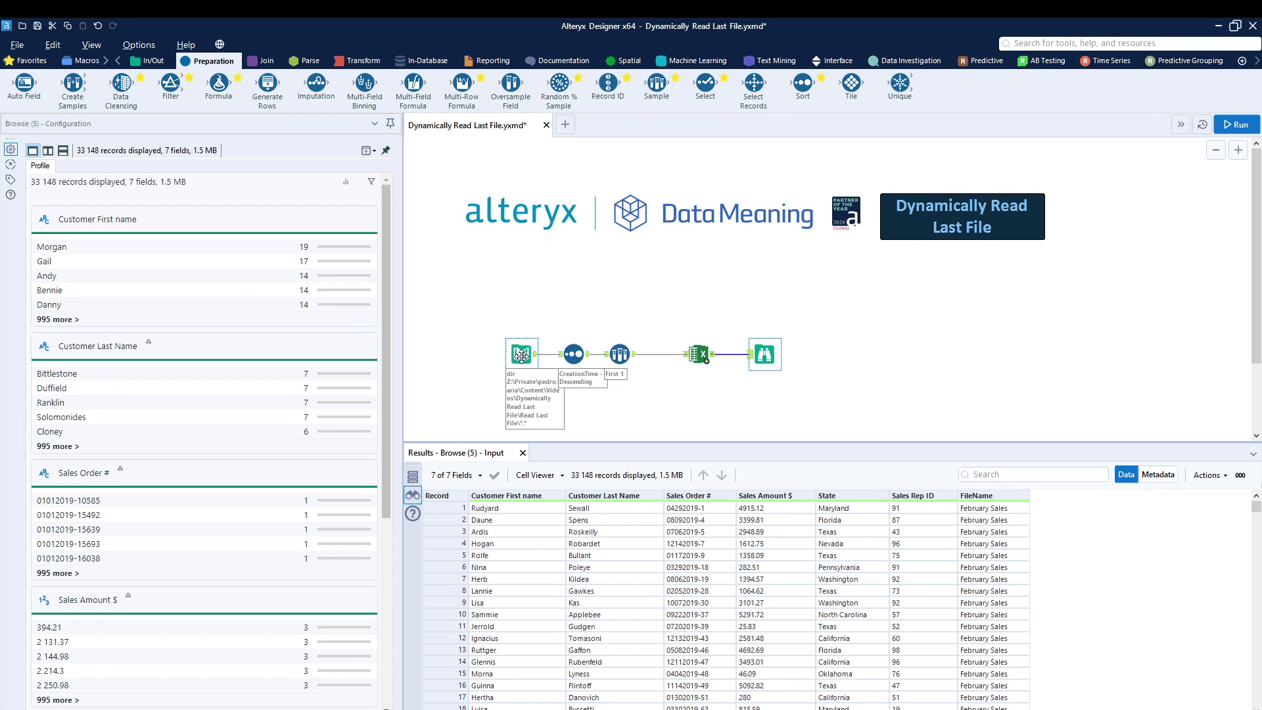
key(alt+Tab)
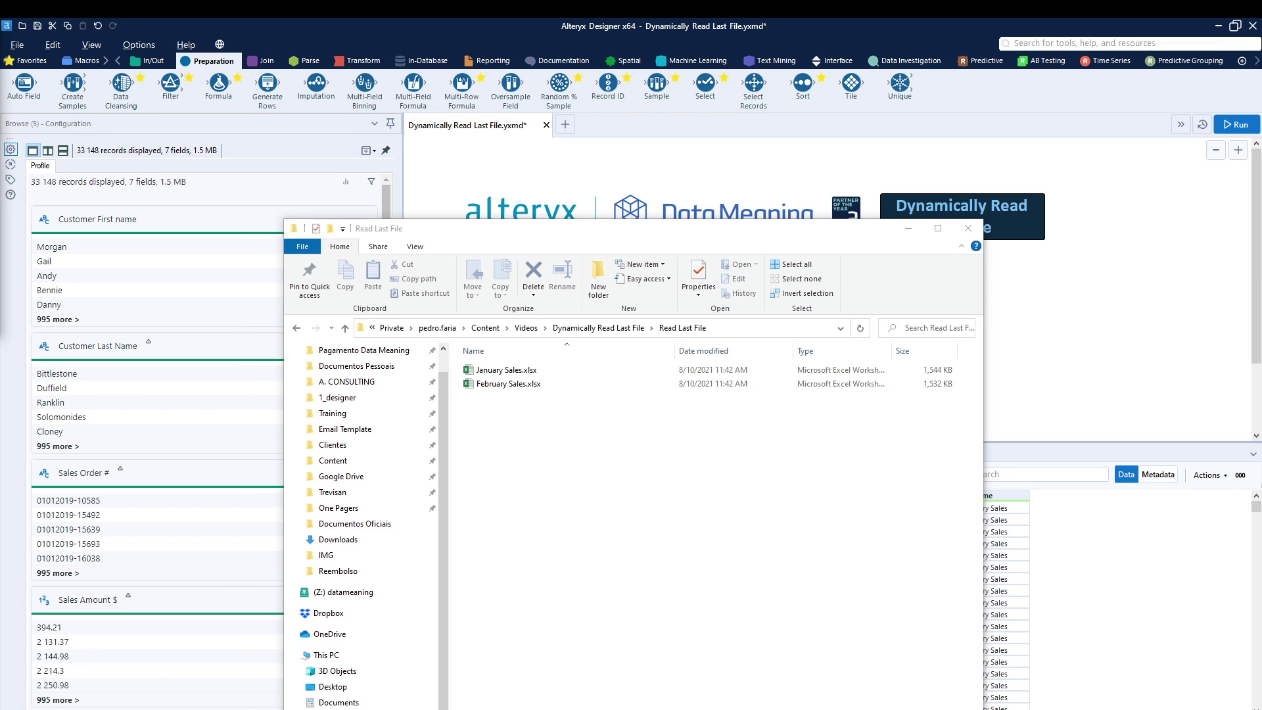
Step: Paste March Sales.xlsx into the Read Last File folder and return to the workflow
click(646, 452)
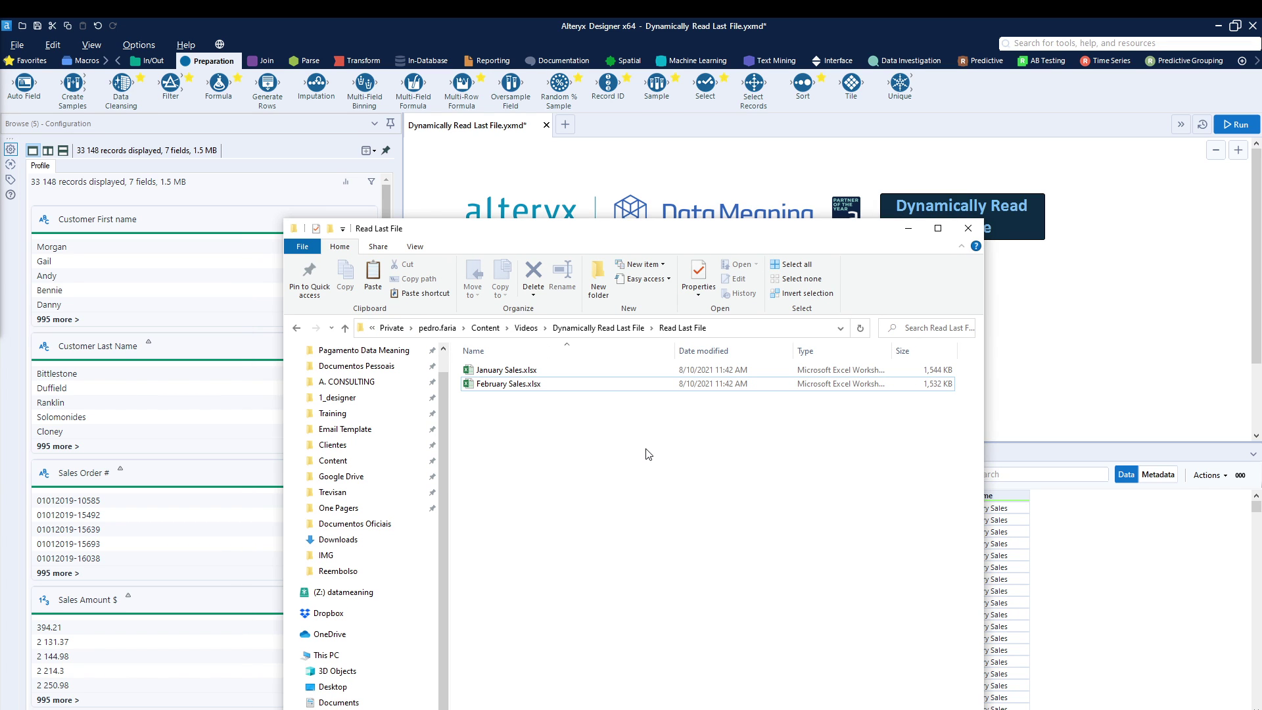
key(ctrl+v)
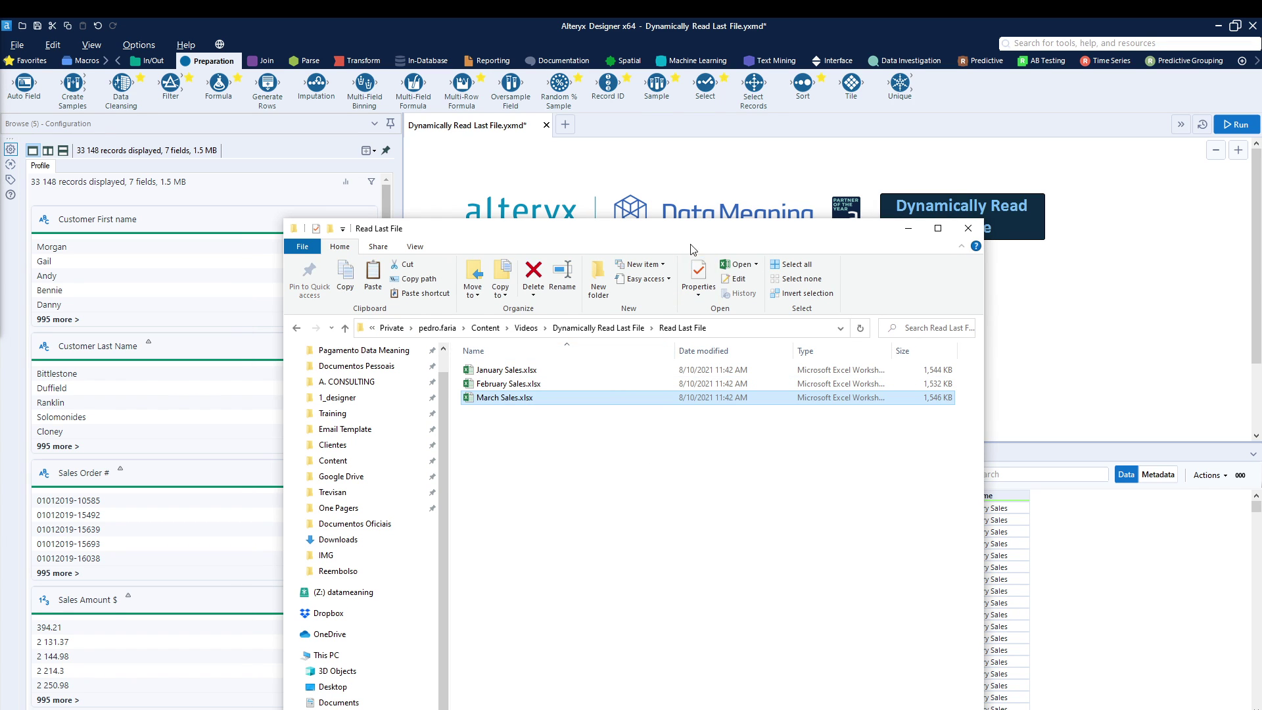
drag(694, 230, 0, 409)
click(40, 421)
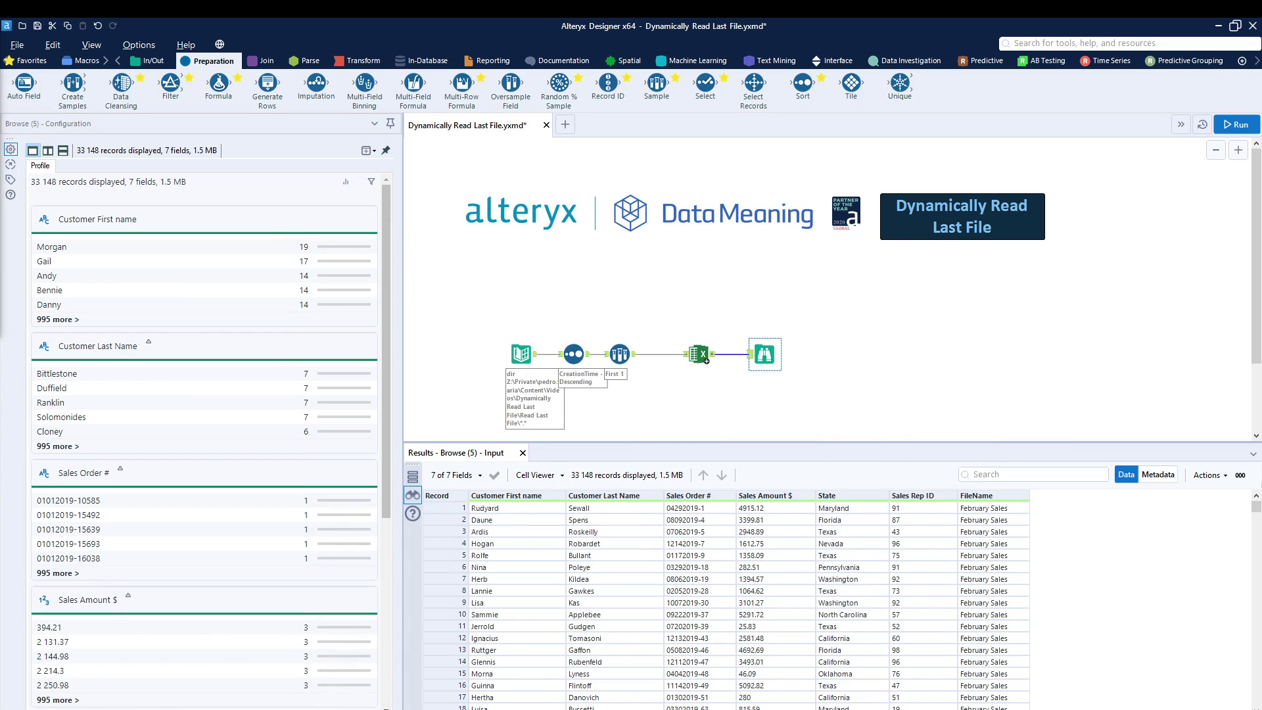
Step: Switch the Sort field from CreationTime to LastAccessTime descending, rerun, and view the three-file Directory output
click(571, 350)
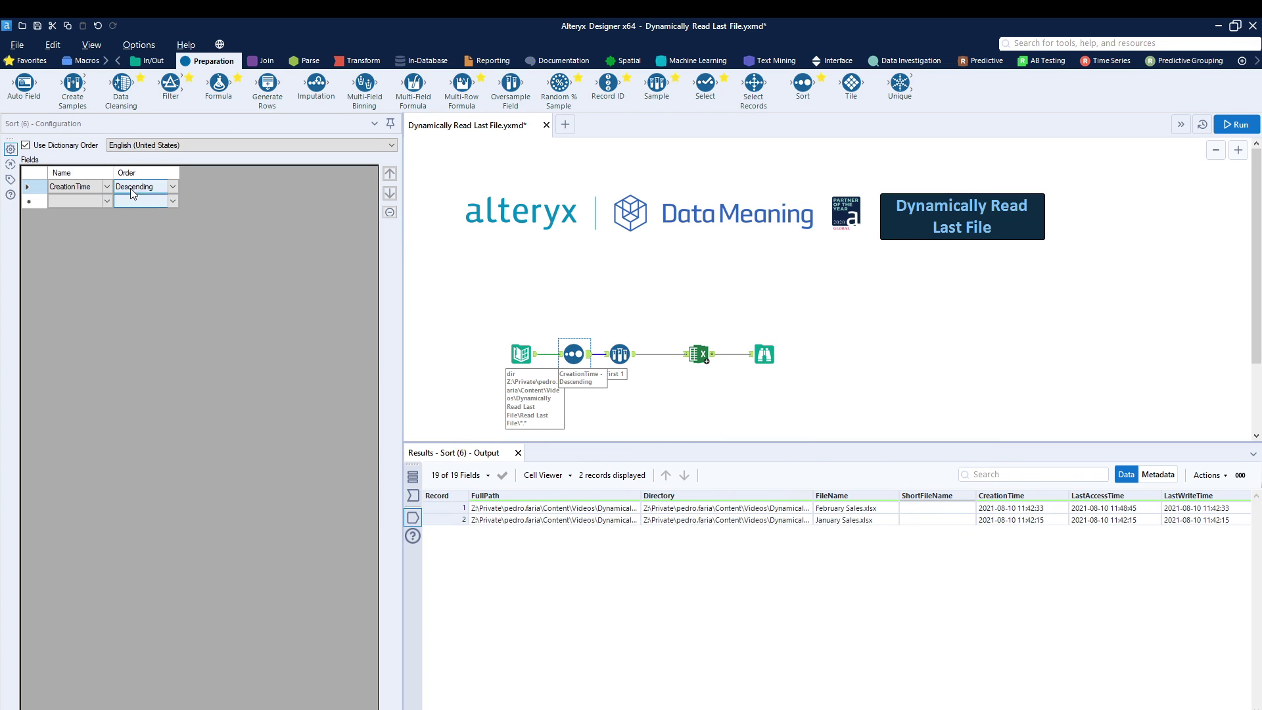
click(108, 188)
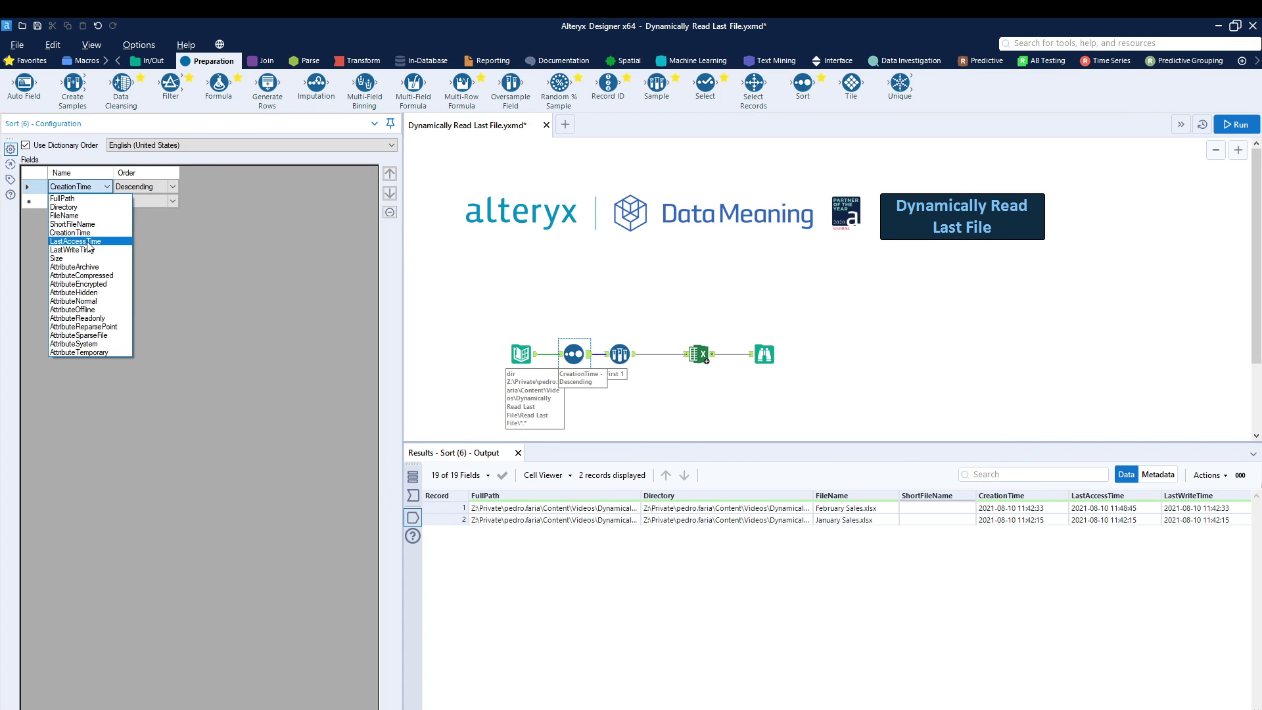
click(88, 242)
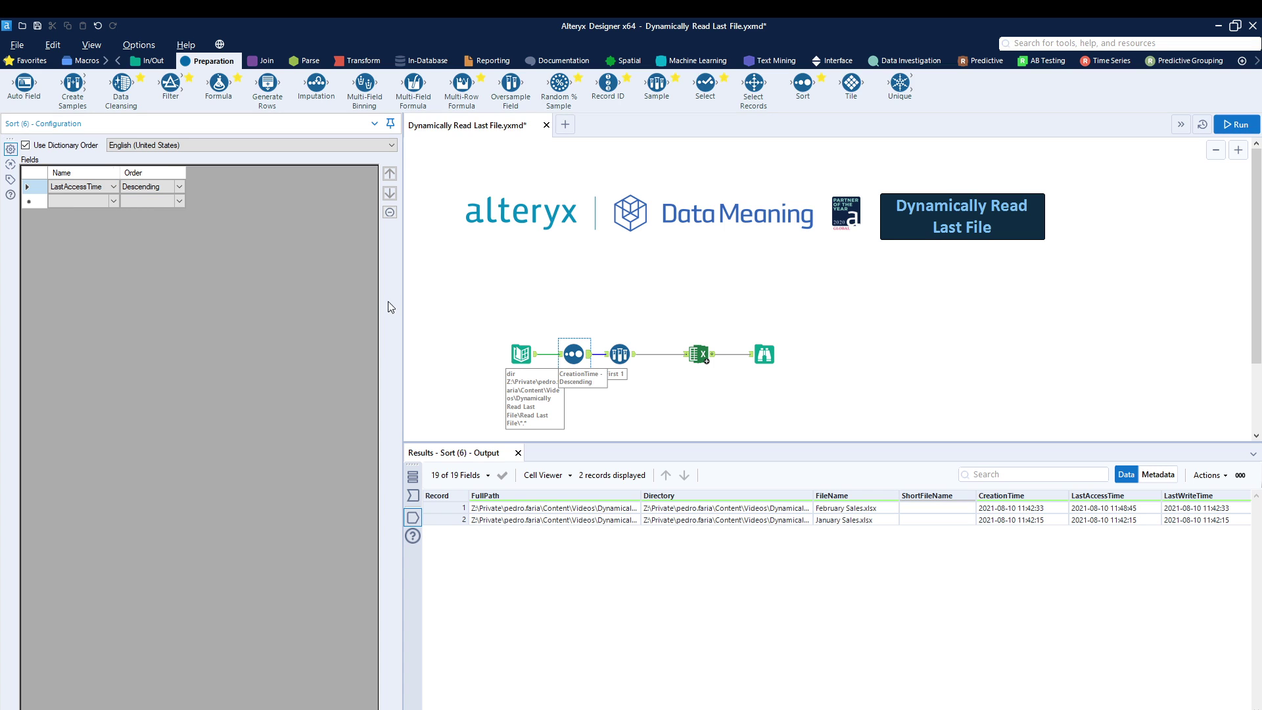
click(1234, 125)
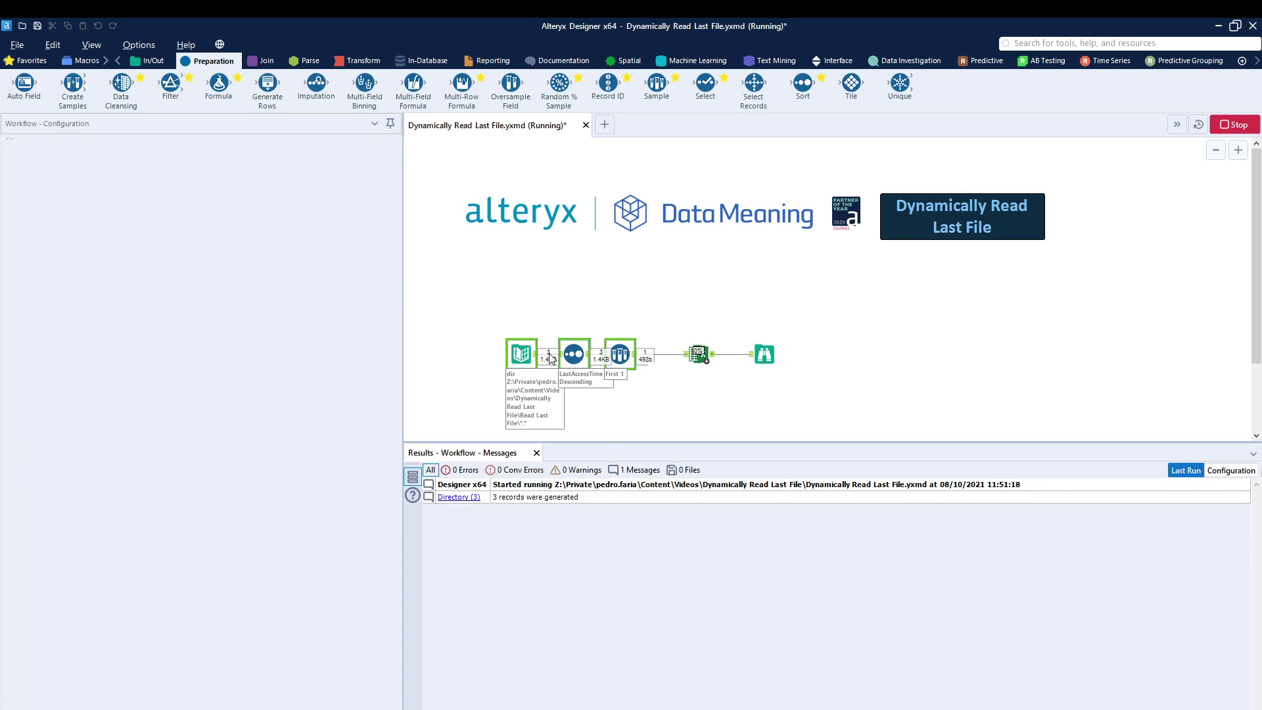
click(522, 355)
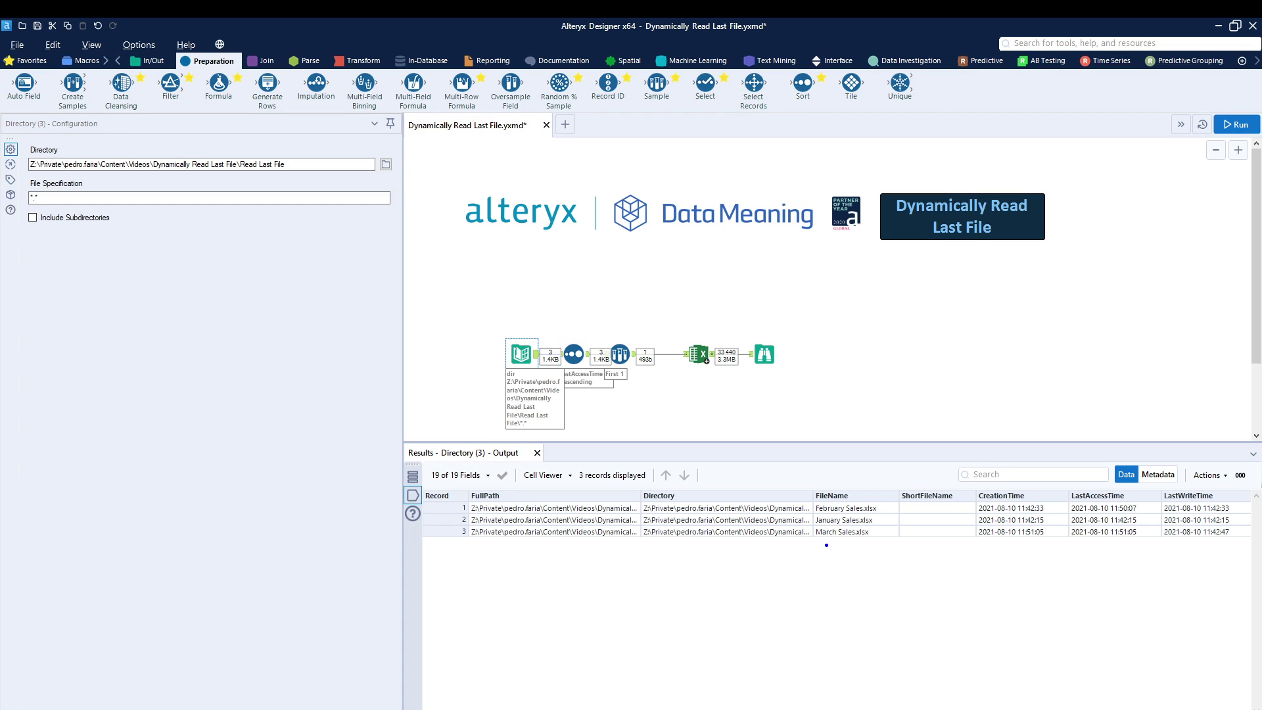
Step: Check the Sort output, where March Sales.xlsx is now the top record
mouse_move(825, 545)
mouse_down()
mouse_move(914, 534)
mouse_move(810, 503)
mouse_move(844, 536)
mouse_up()
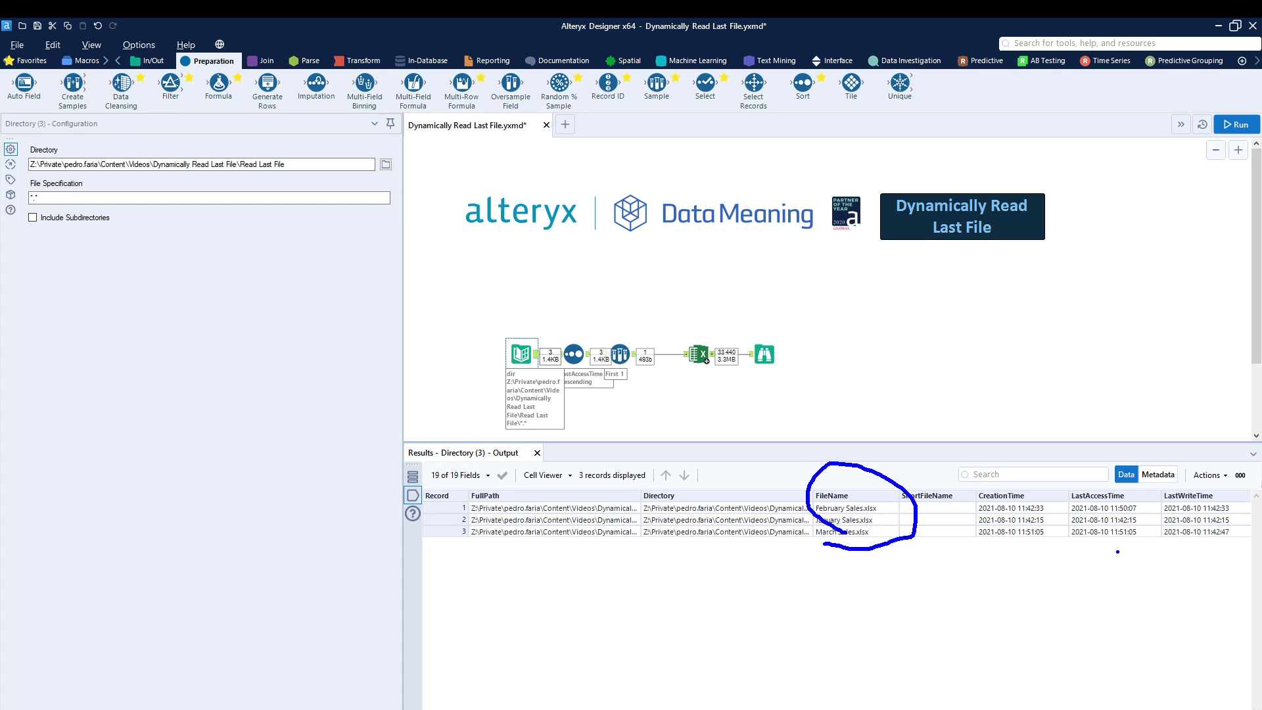
mouse_move(1116, 547)
mouse_down()
mouse_move(1161, 478)
mouse_move(1037, 518)
mouse_move(1095, 556)
mouse_up()
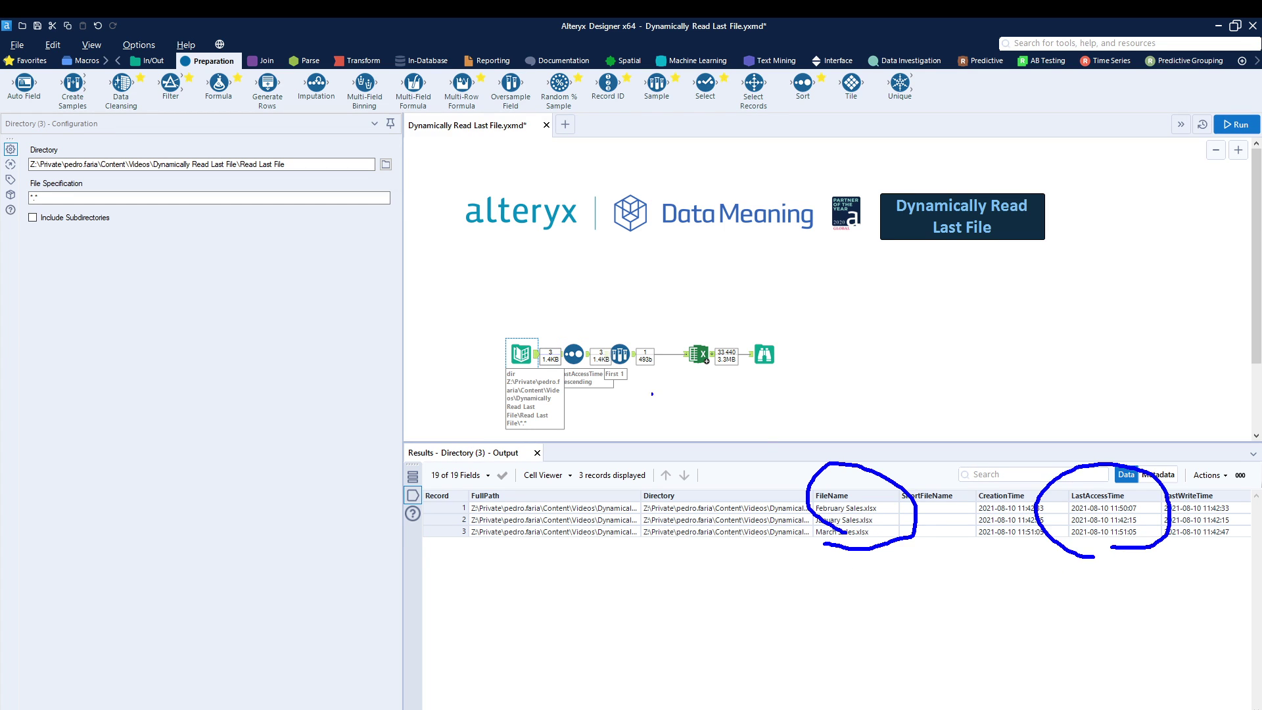
key(Escape)
click(574, 353)
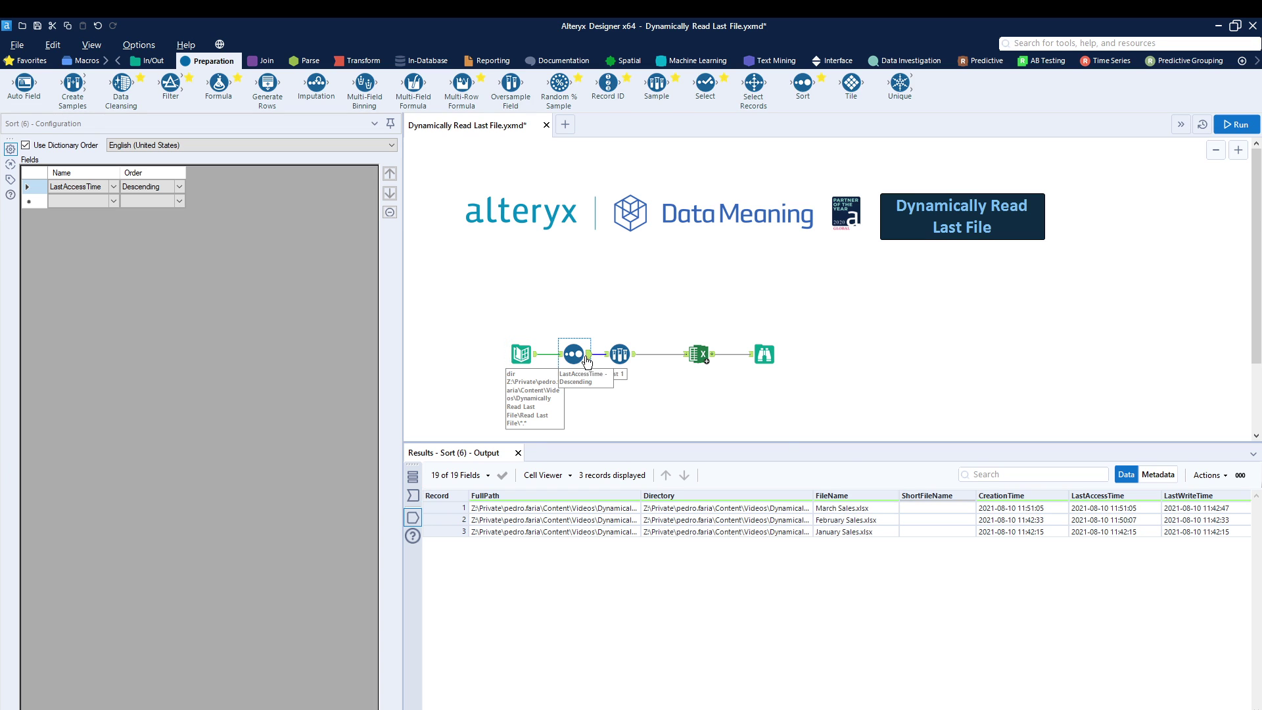
click(880, 509)
key(ctrl+2)
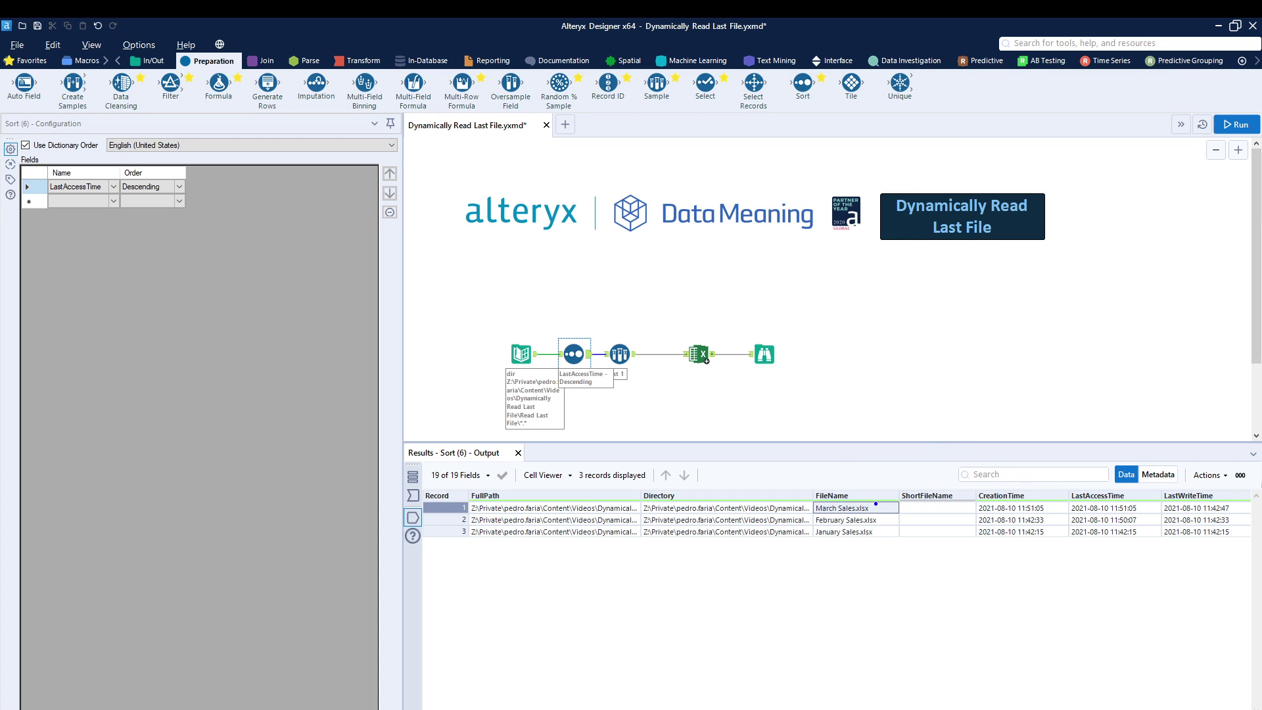
drag(876, 503, 978, 412)
key(Escape)
Step: Confirm Sample keeps the March record and Browse shows its 33,440 loaded records
click(624, 357)
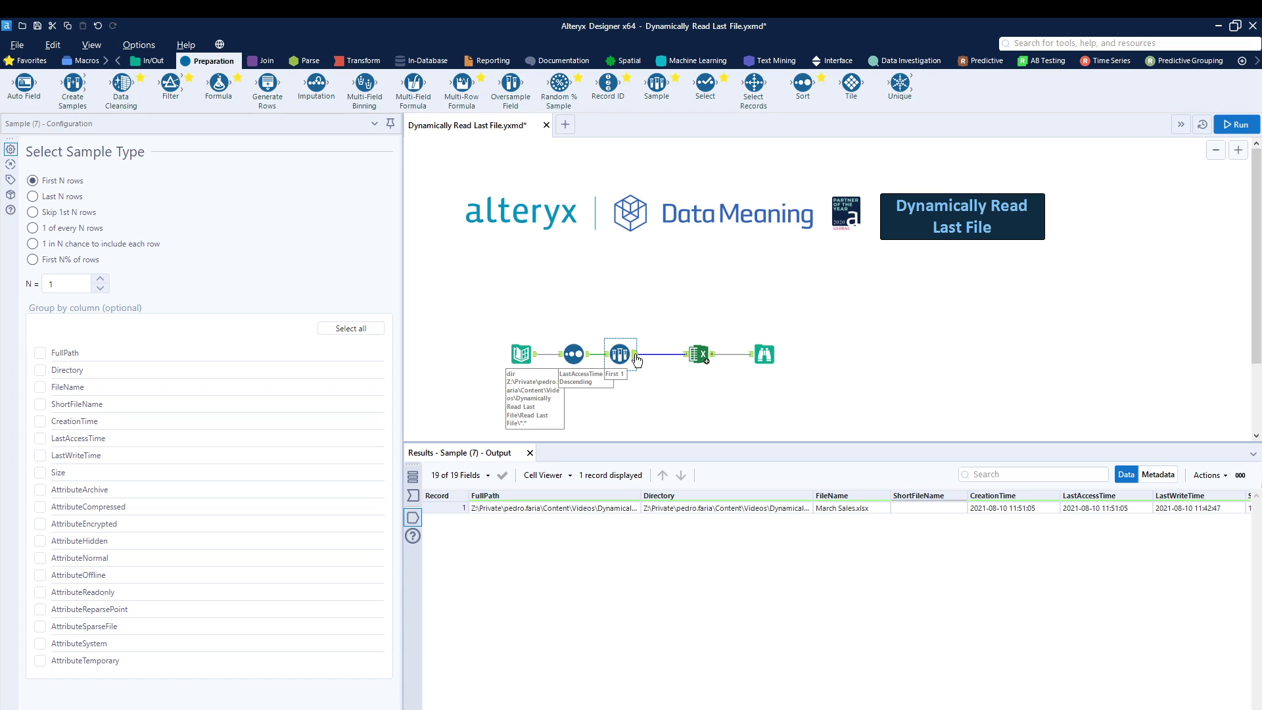
click(764, 355)
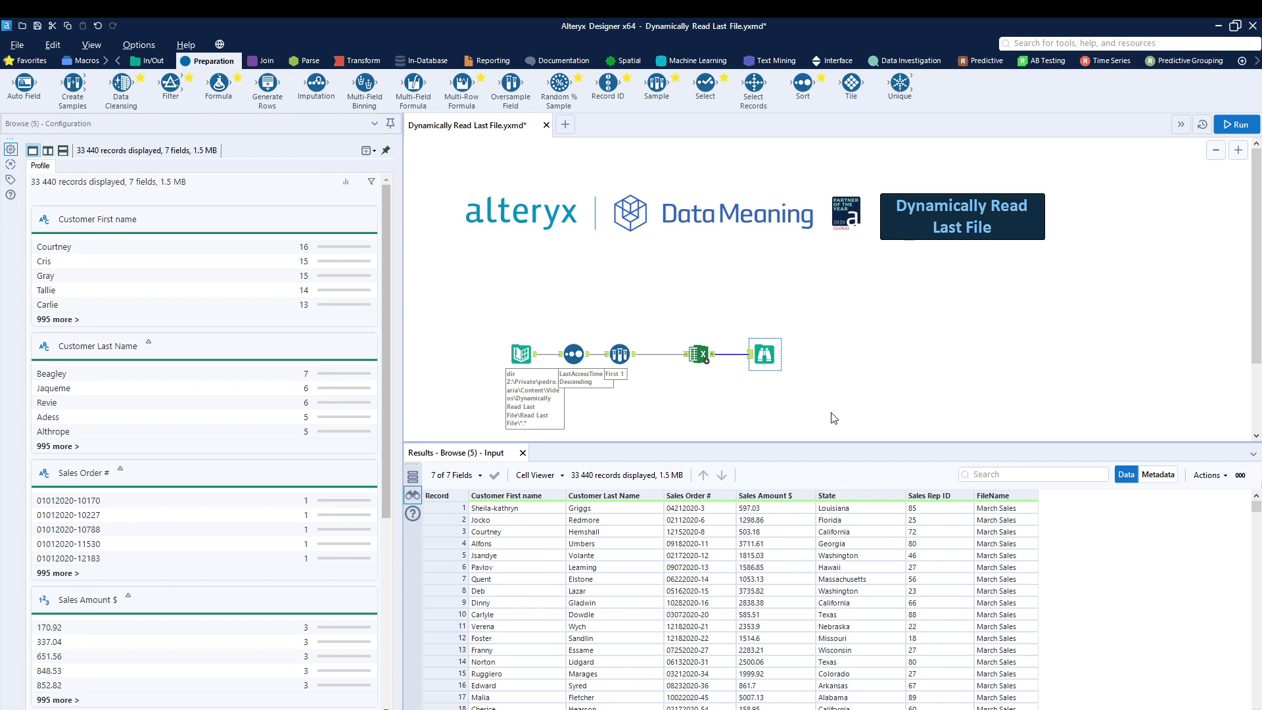
click(833, 417)
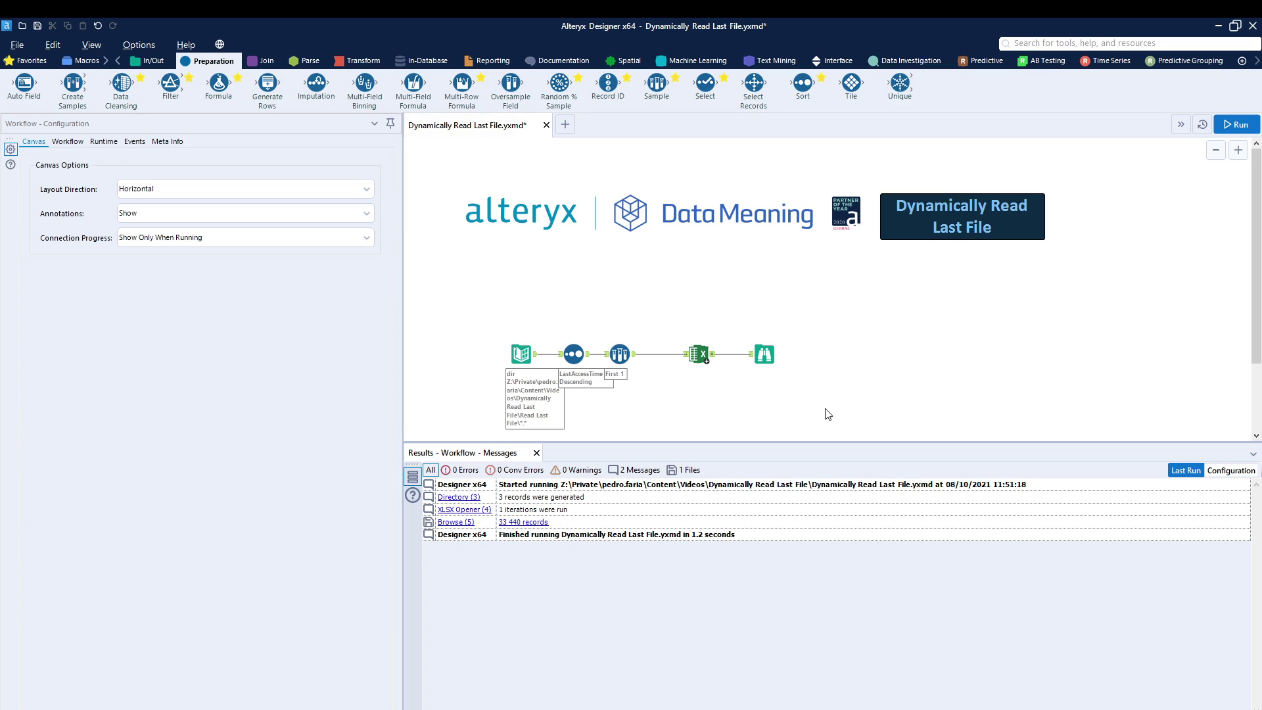